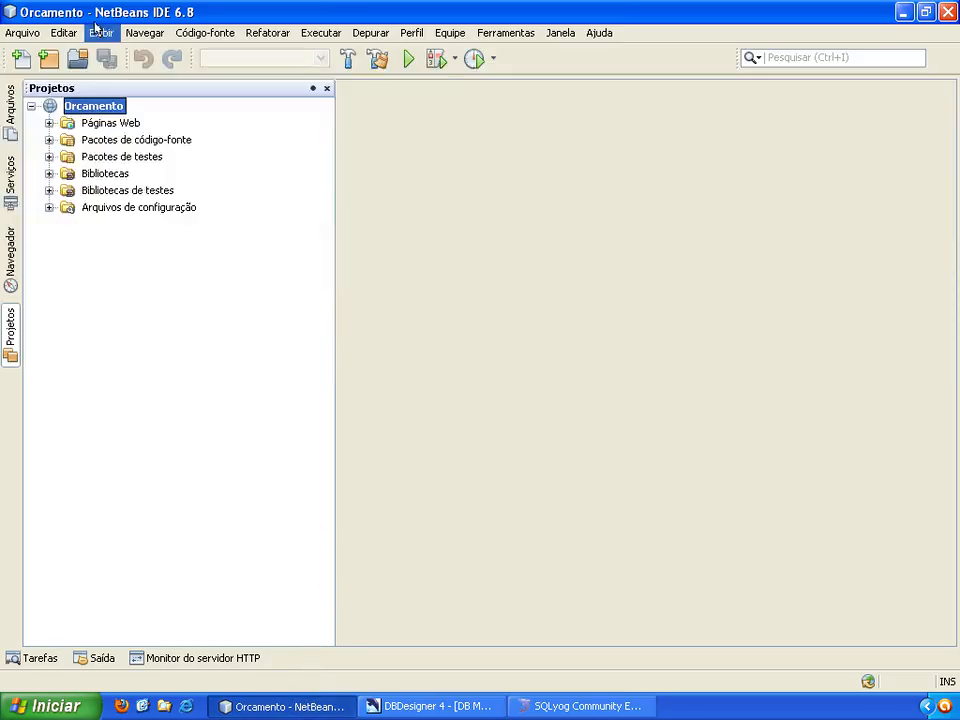
Run the Orcamento project and launch its T2TiERP.jnlp application from the browser page with Java Web Start.
right_click(79, 110)
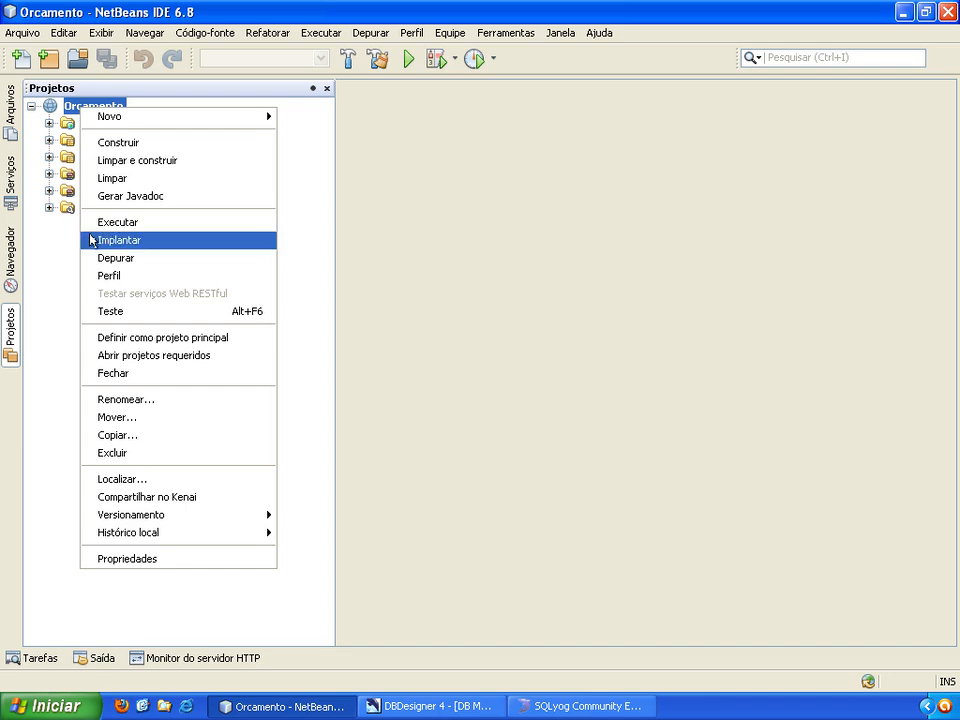
click(106, 222)
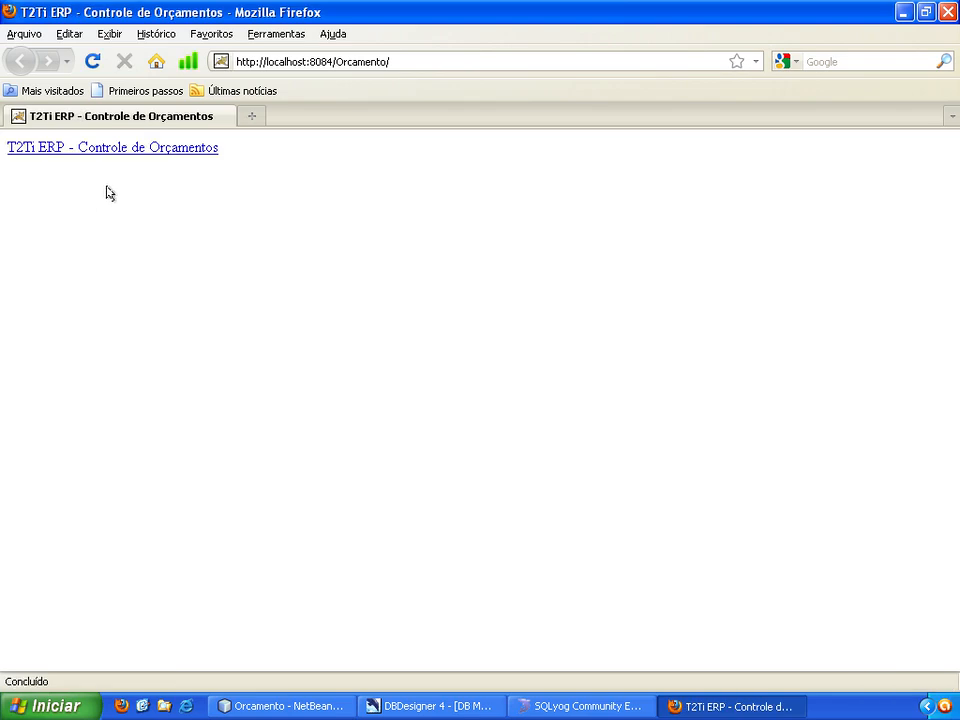
click(116, 150)
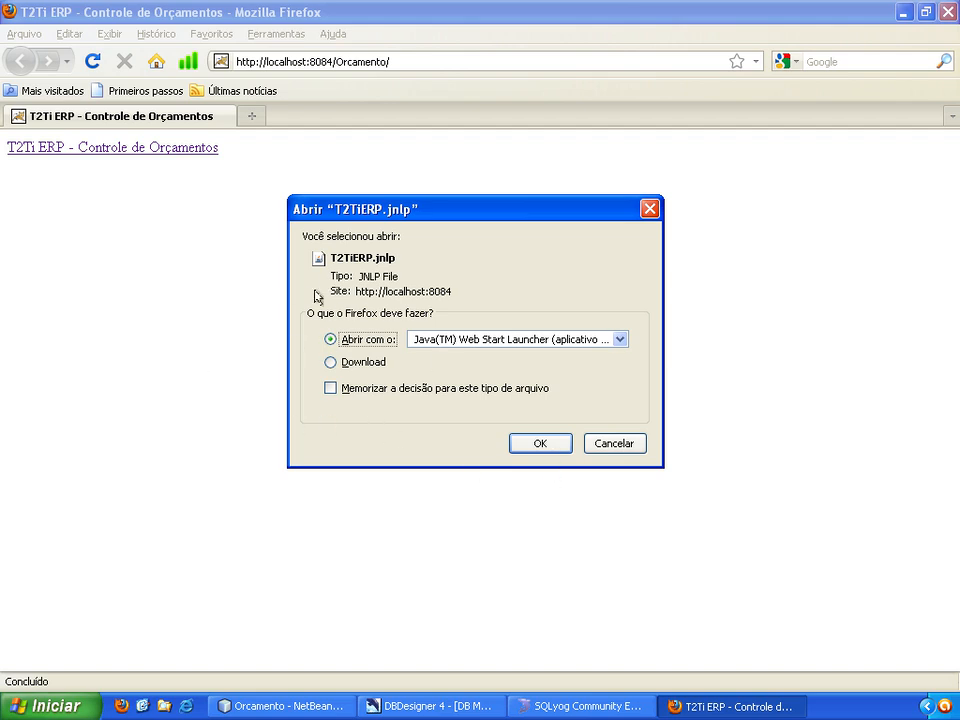
click(519, 447)
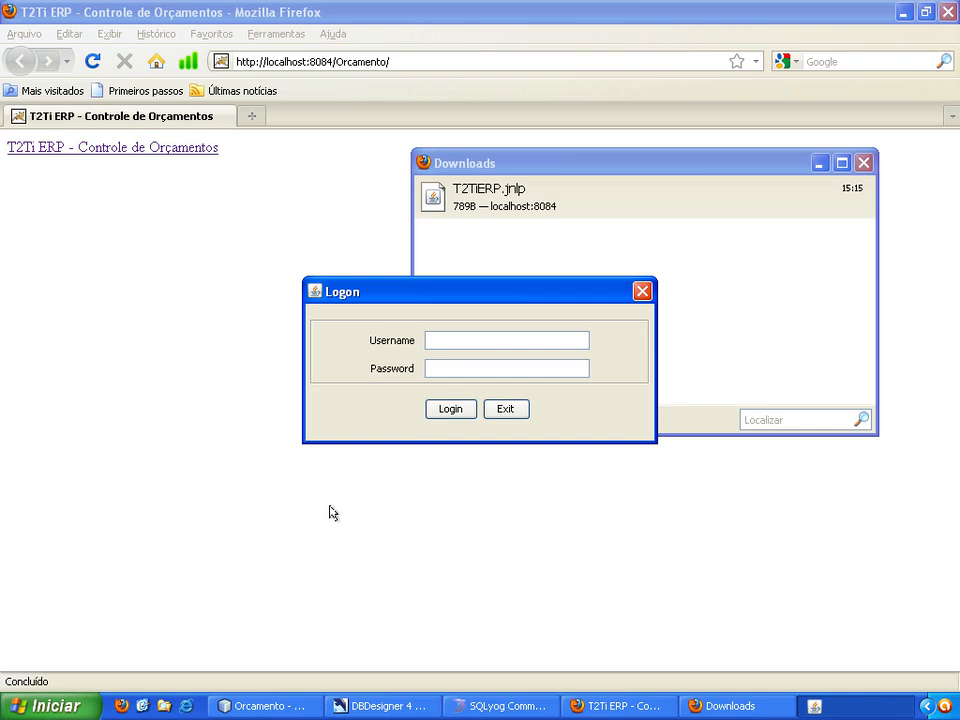
Switch to SQLyog and look up the login credentials in the usuario table of the orcamento database.
click(485, 706)
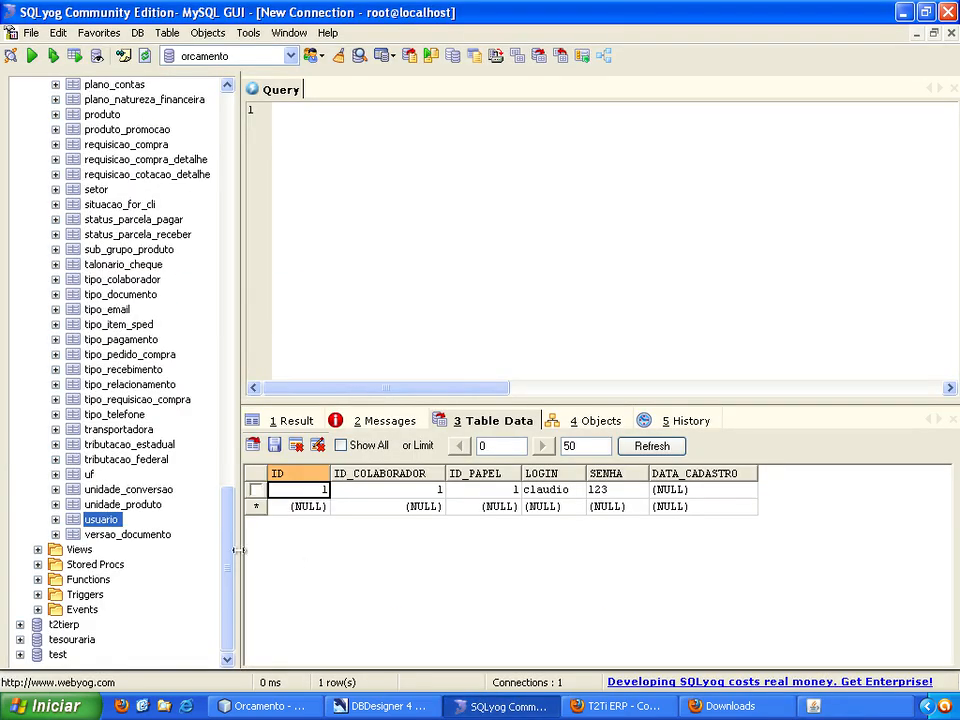
scroll(225, 450, up, 12)
scroll(203, 455, down, 4)
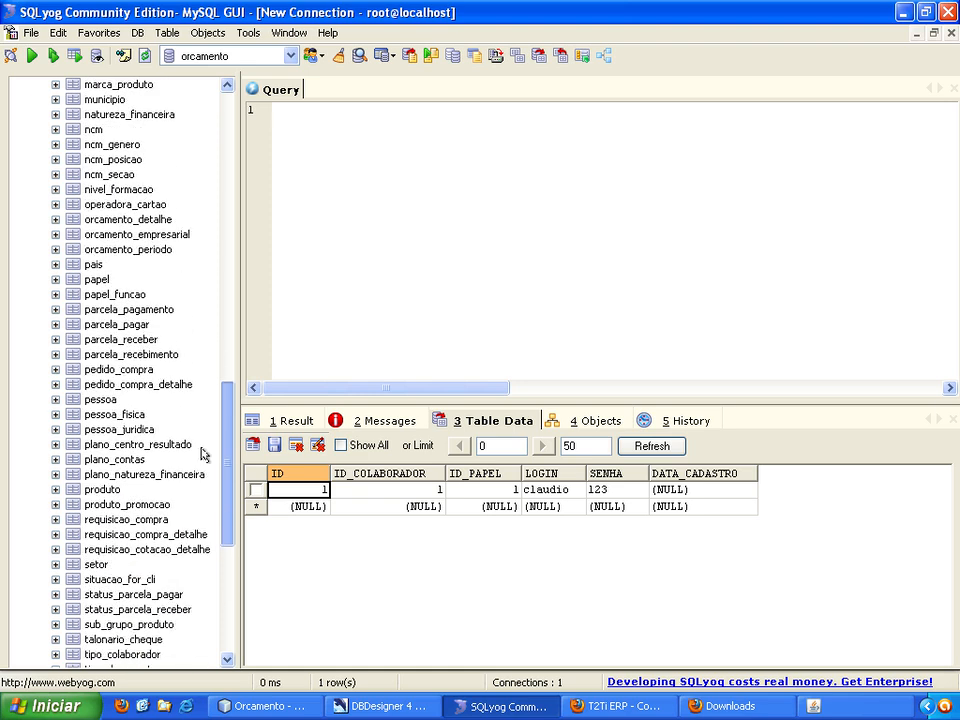
scroll(205, 480, down, 8)
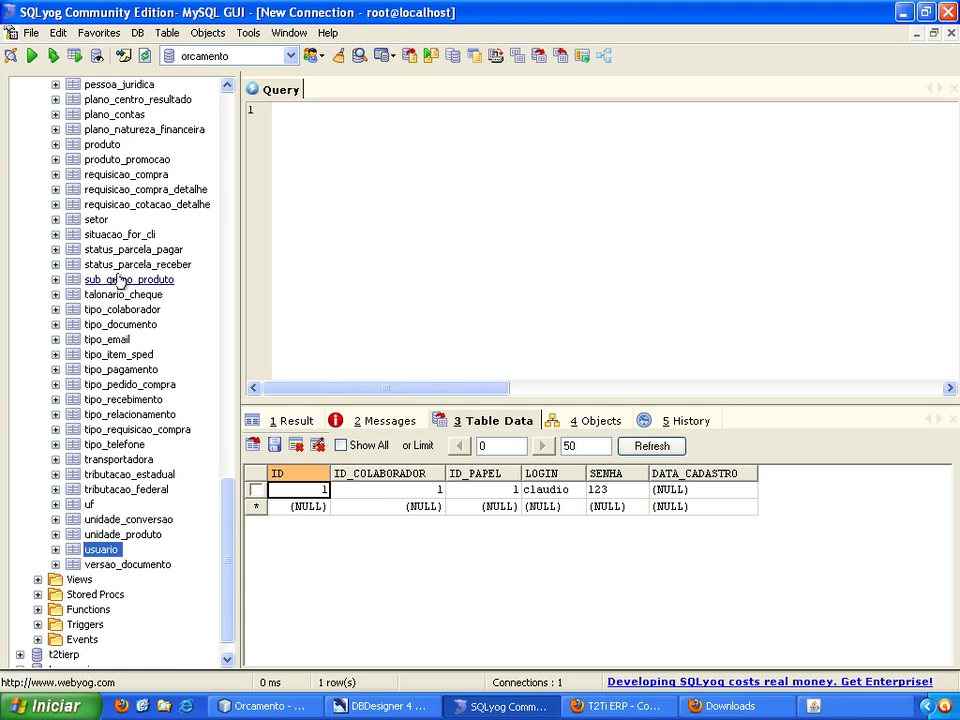
scroll(114, 356, up, 14)
scroll(118, 355, up, 16)
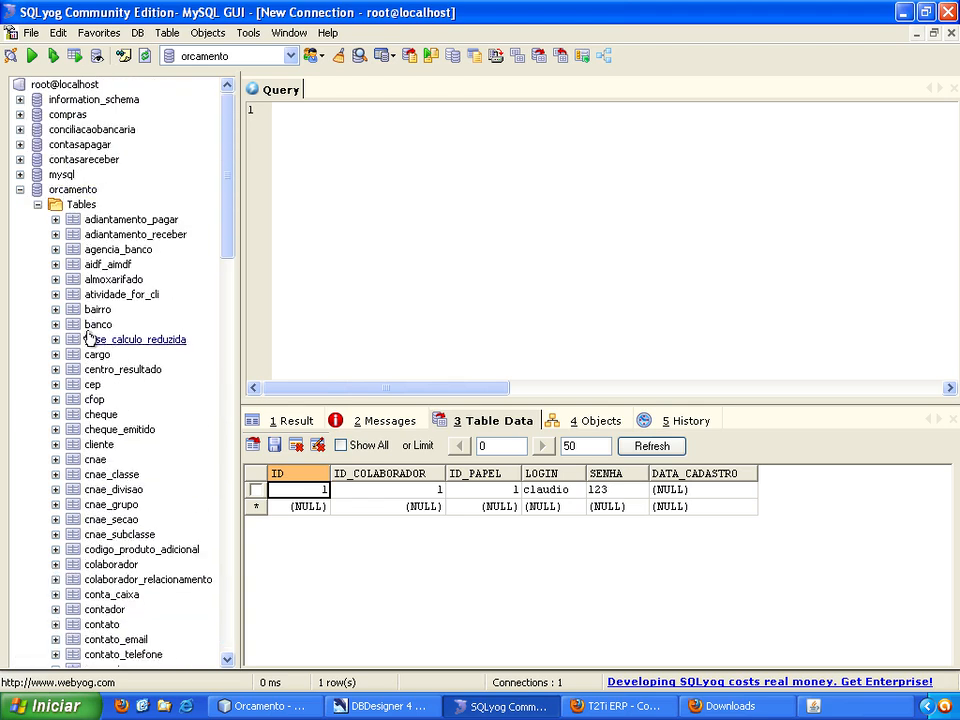
scroll(86, 338, down, 18)
scroll(88, 340, down, 13)
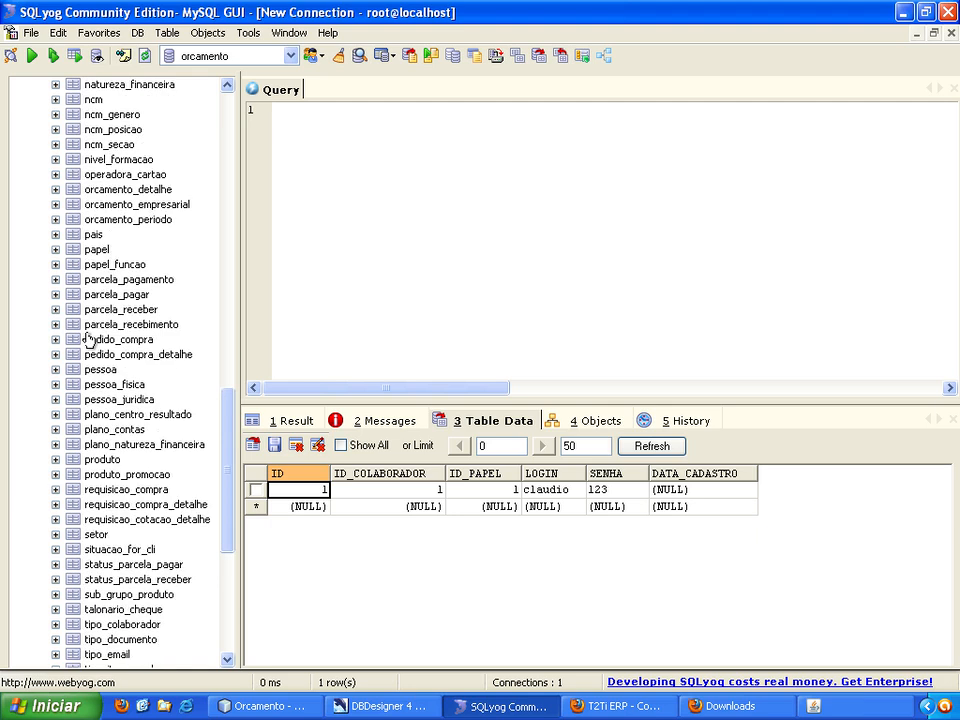
click(86, 519)
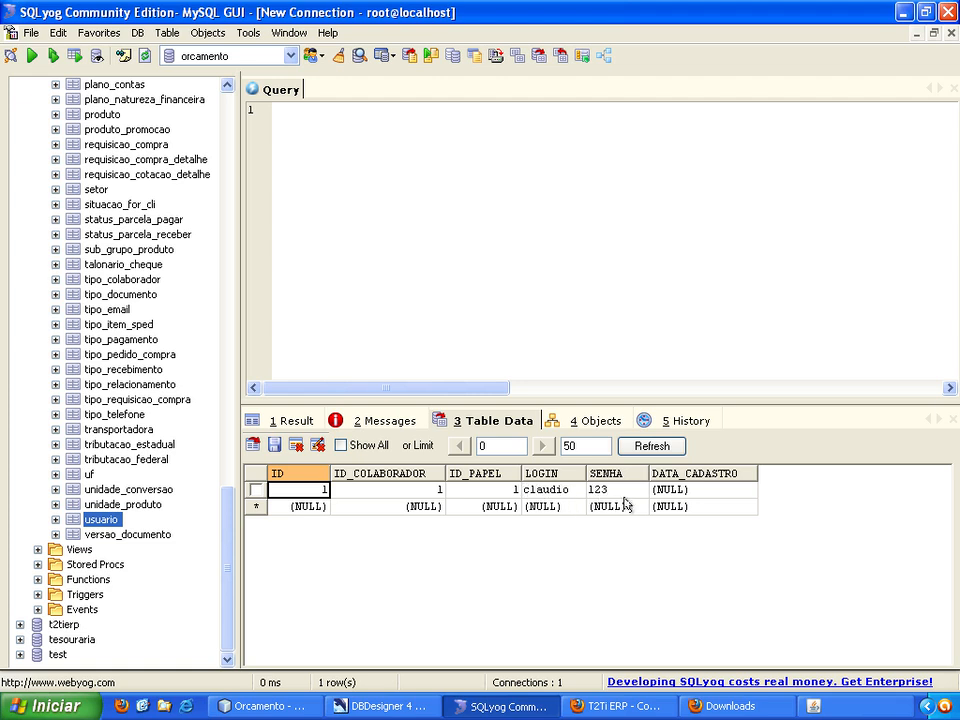
Return to the T2Ti ERP logon window and log in with the username and the account password.
click(828, 705)
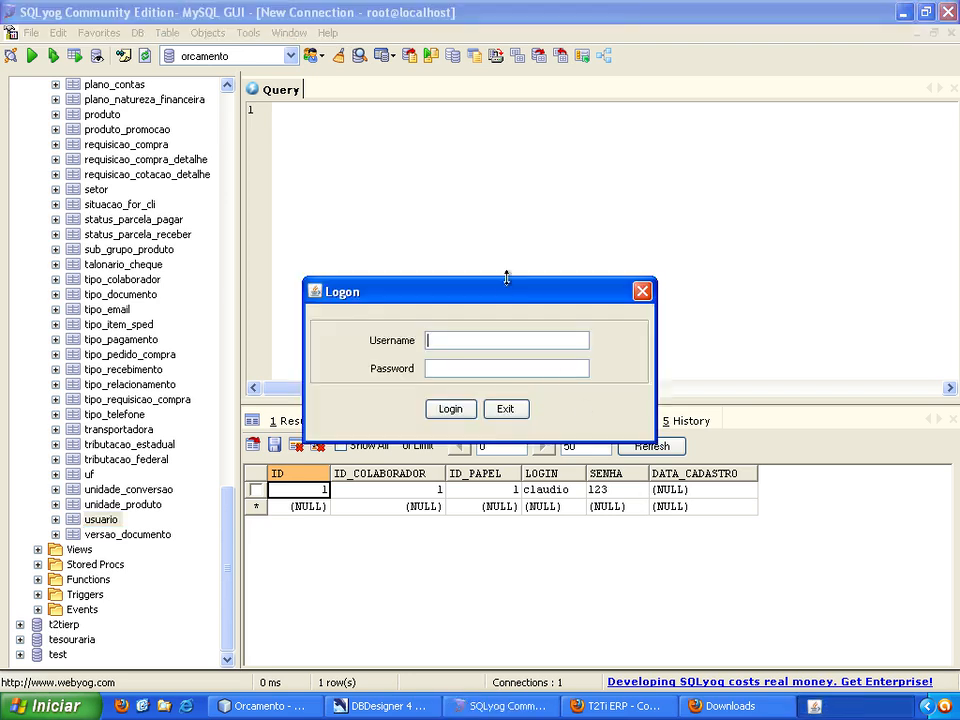
drag(502, 292, 487, 262)
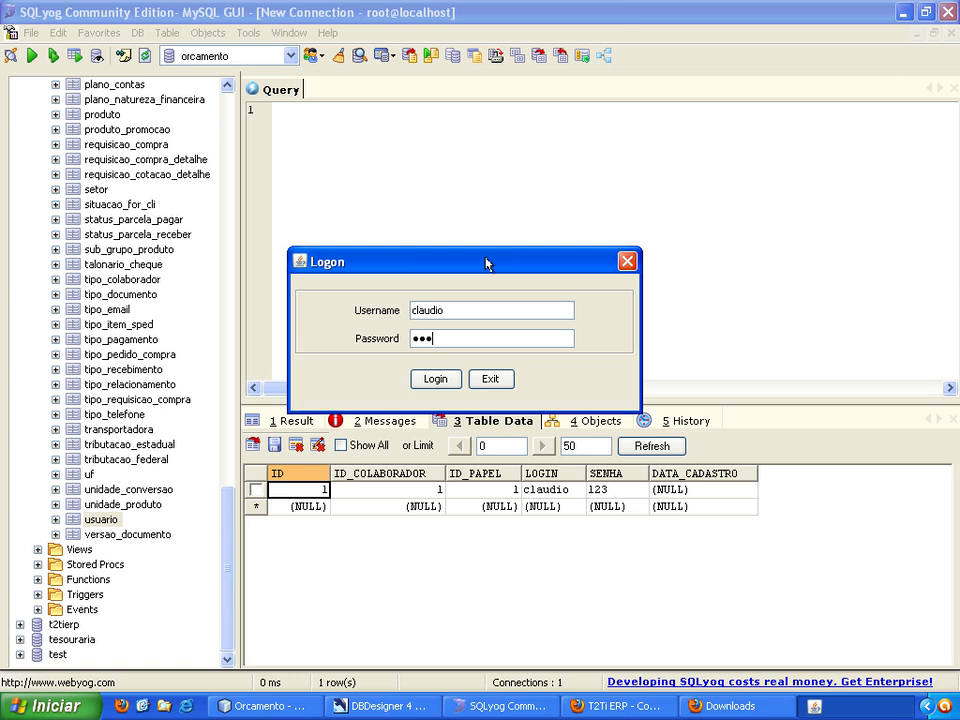
click(436, 379)
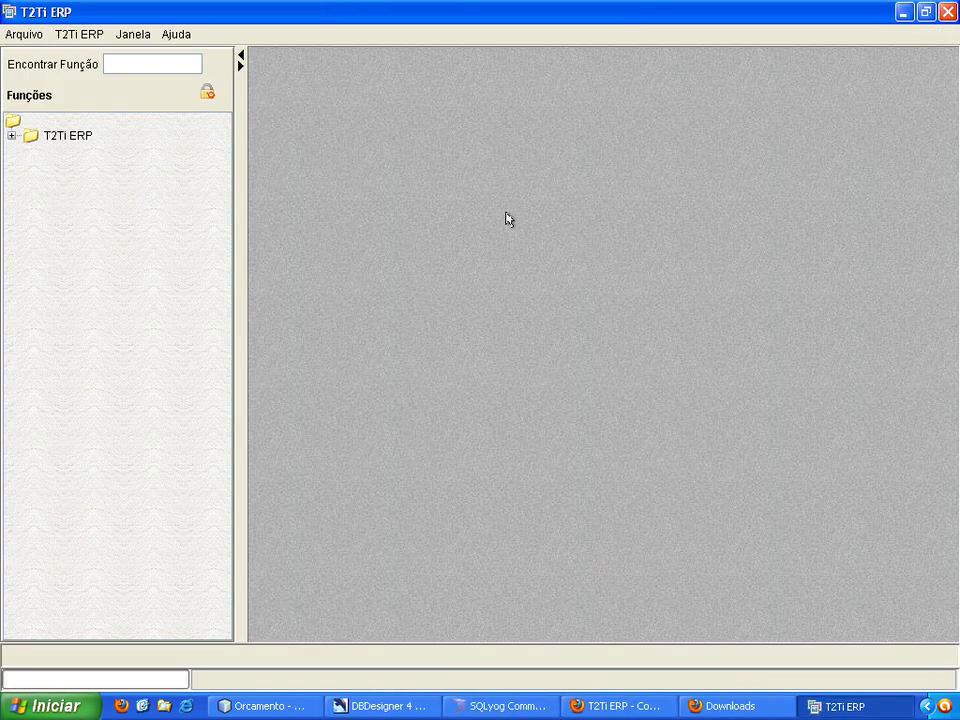
Open the Orçamento Empresarial function, collapse the function tree and maximize the budget list window.
drag(240, 174, 221, 174)
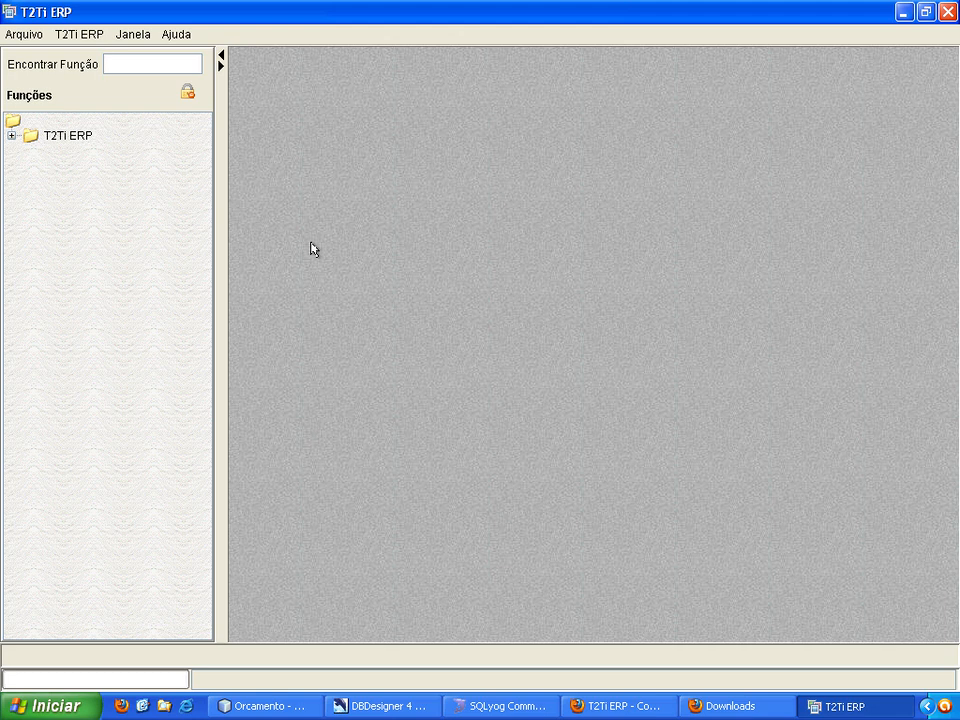
click(12, 137)
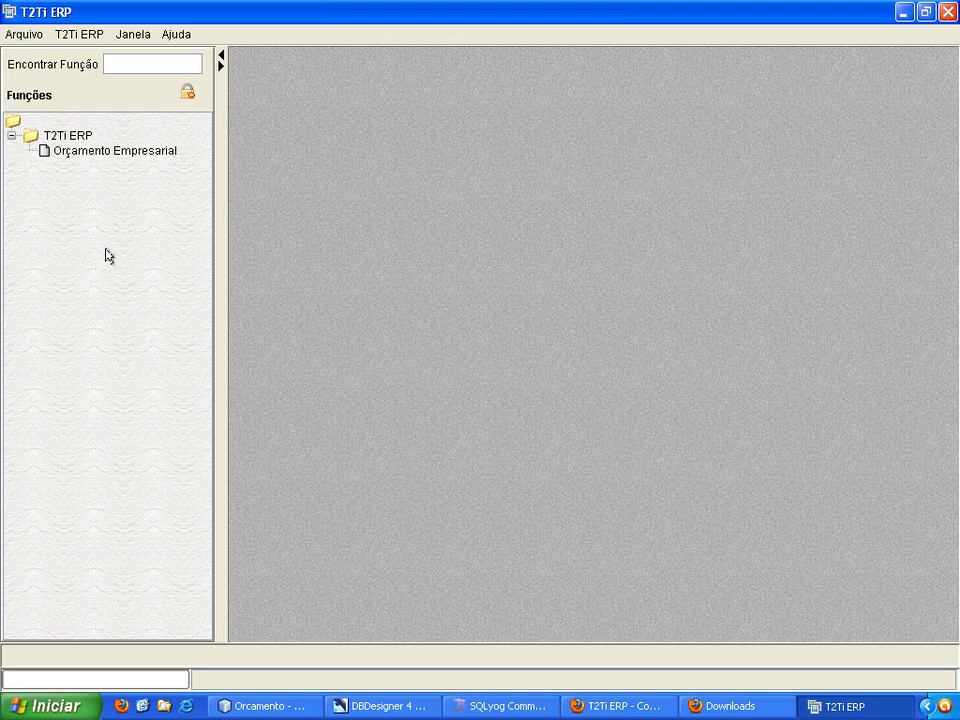
double_click(99, 154)
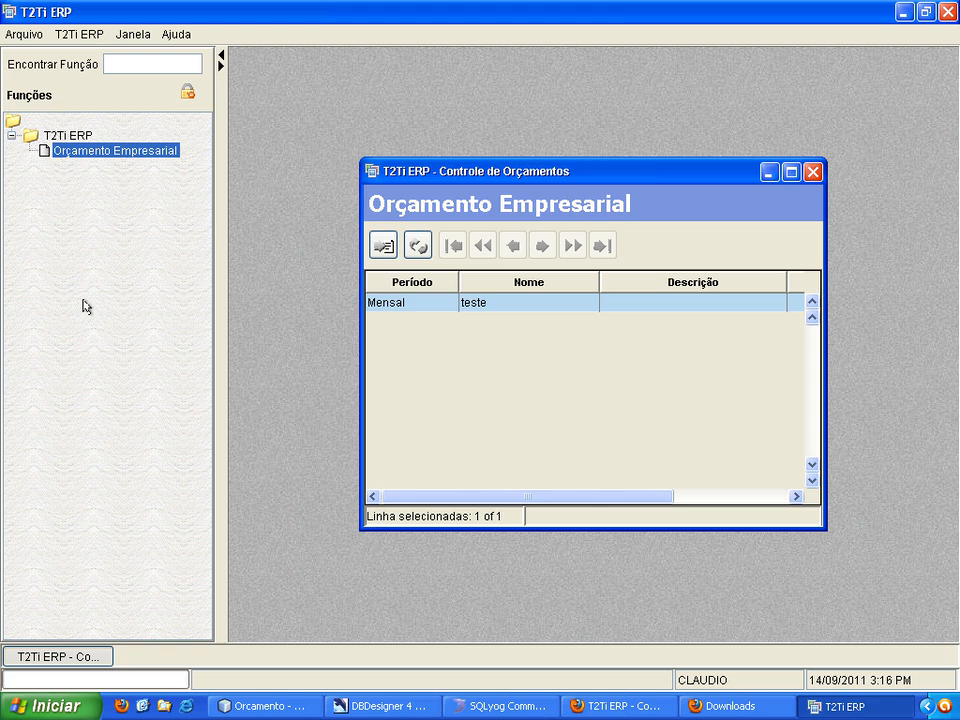
click(221, 57)
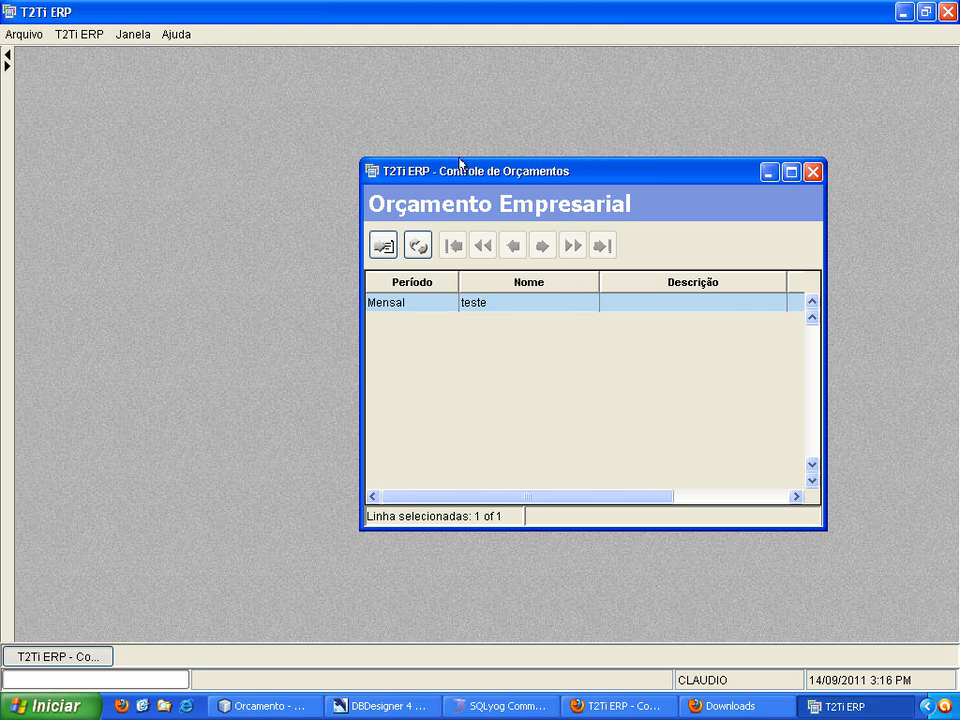
double_click(545, 174)
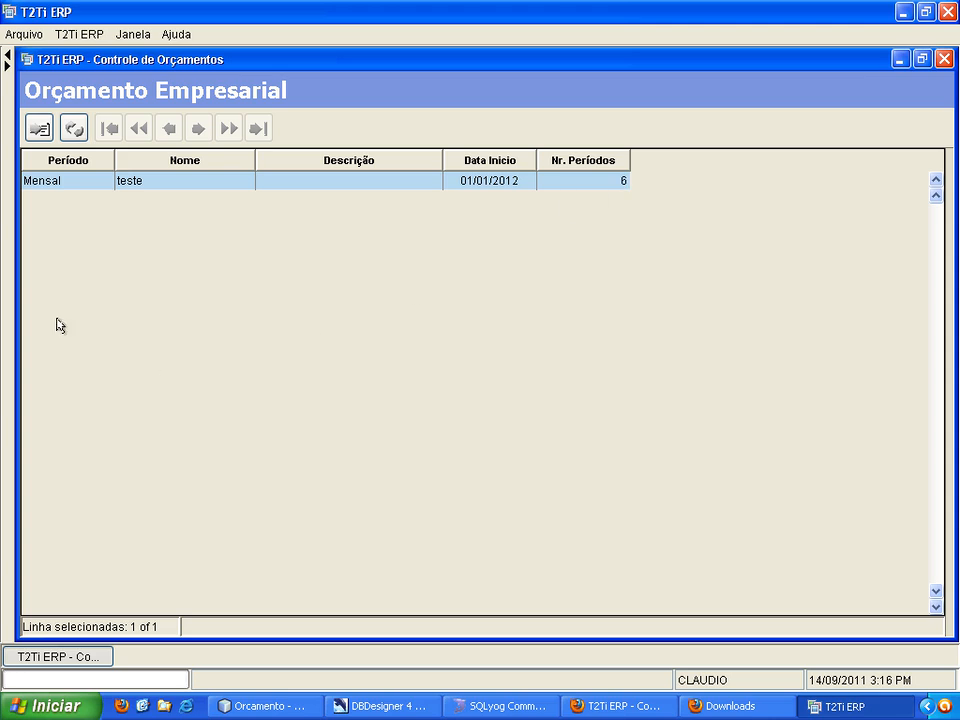
Open the budget "teste", examine its header and period detail rows, and close it.
double_click(41, 183)
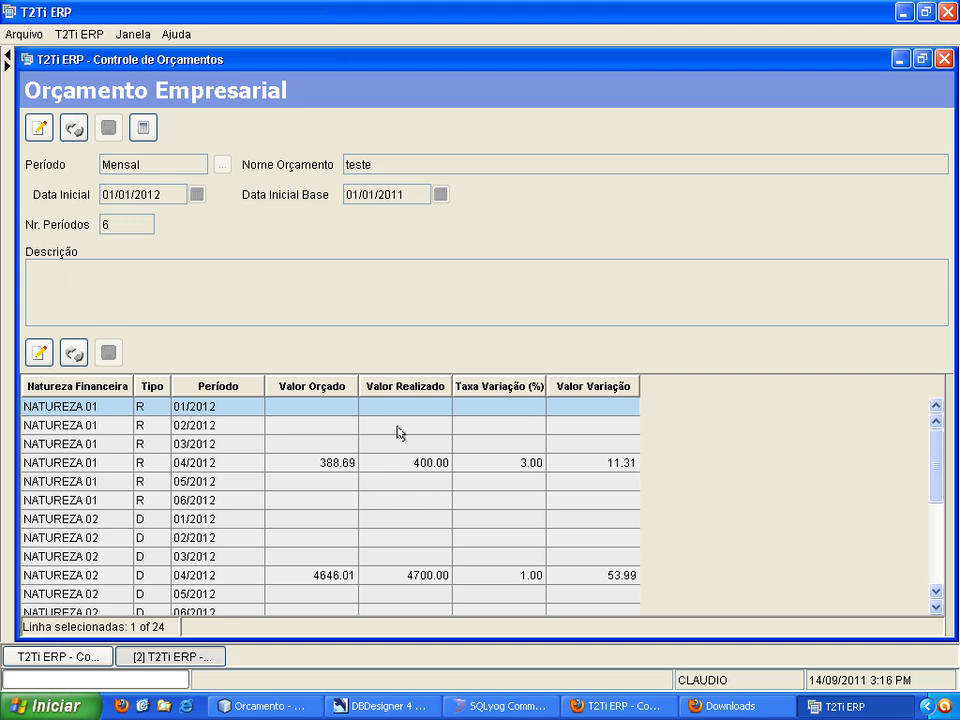
mouse_move(936, 465)
mouse_down()
mouse_move(936, 568)
mouse_move(949, 450)
mouse_up()
mouse_move(950, 468)
click(942, 61)
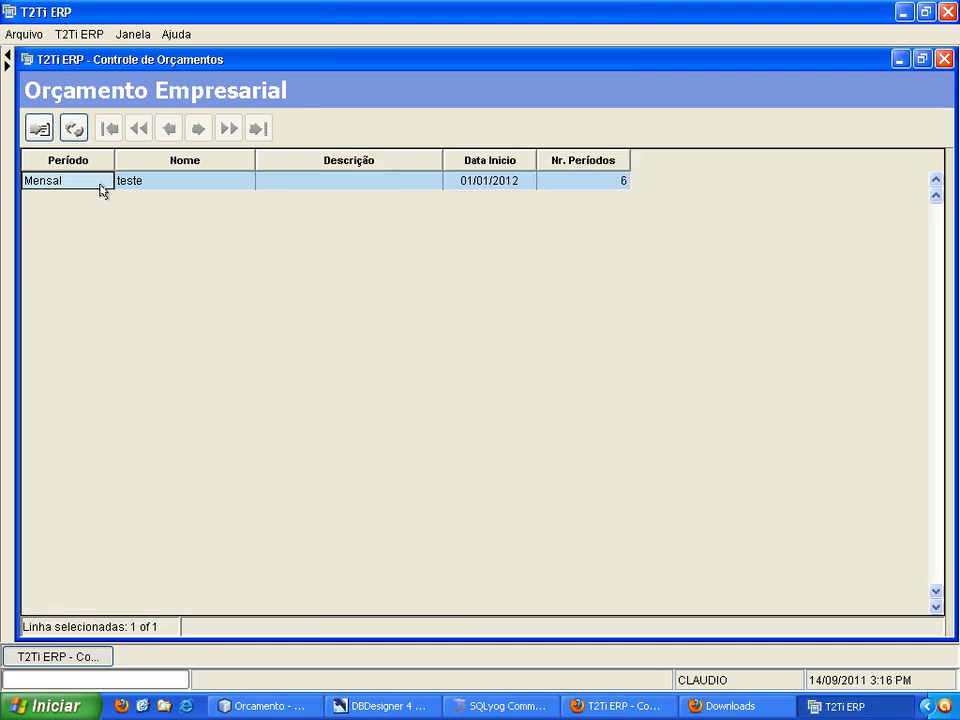
Start a new budget record with the period Mensal and the budget name "Teste Mensal".
click(39, 129)
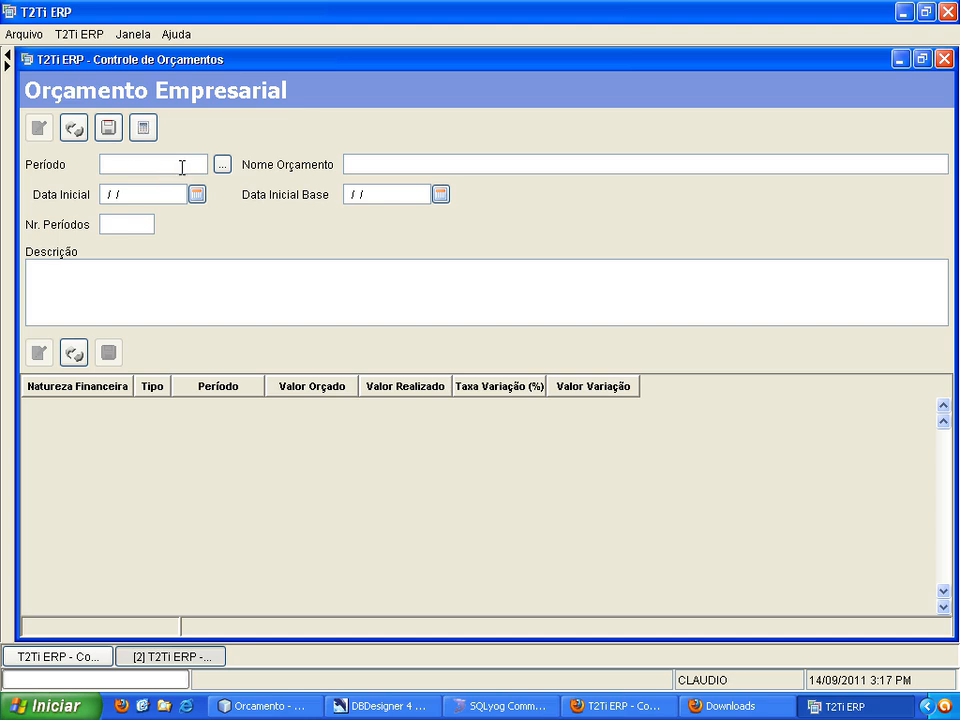
click(222, 165)
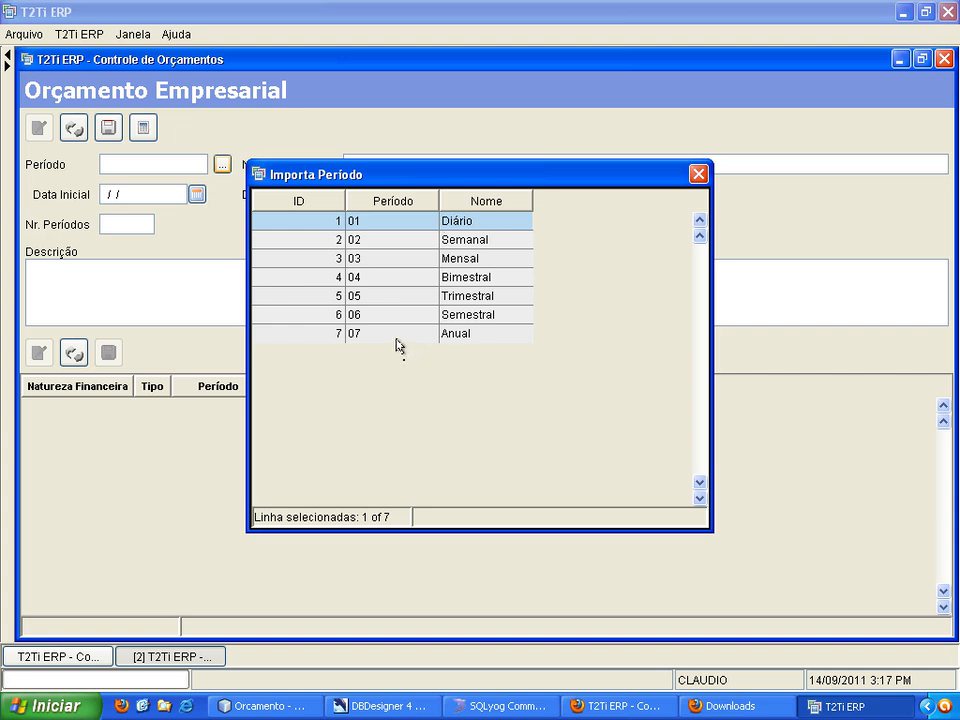
click(313, 262)
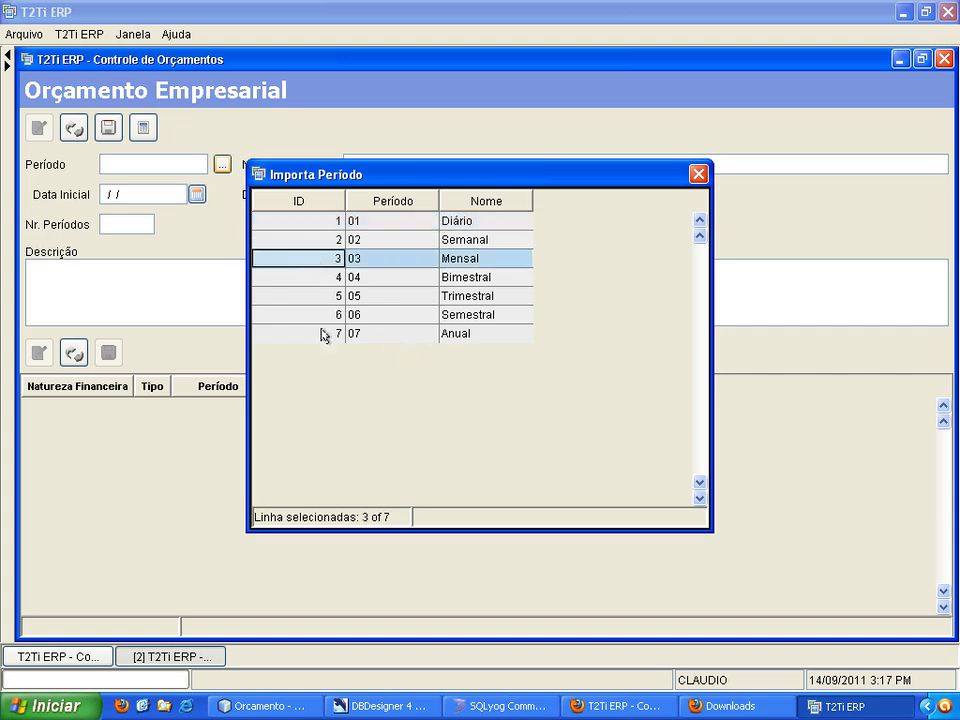
double_click(333, 264)
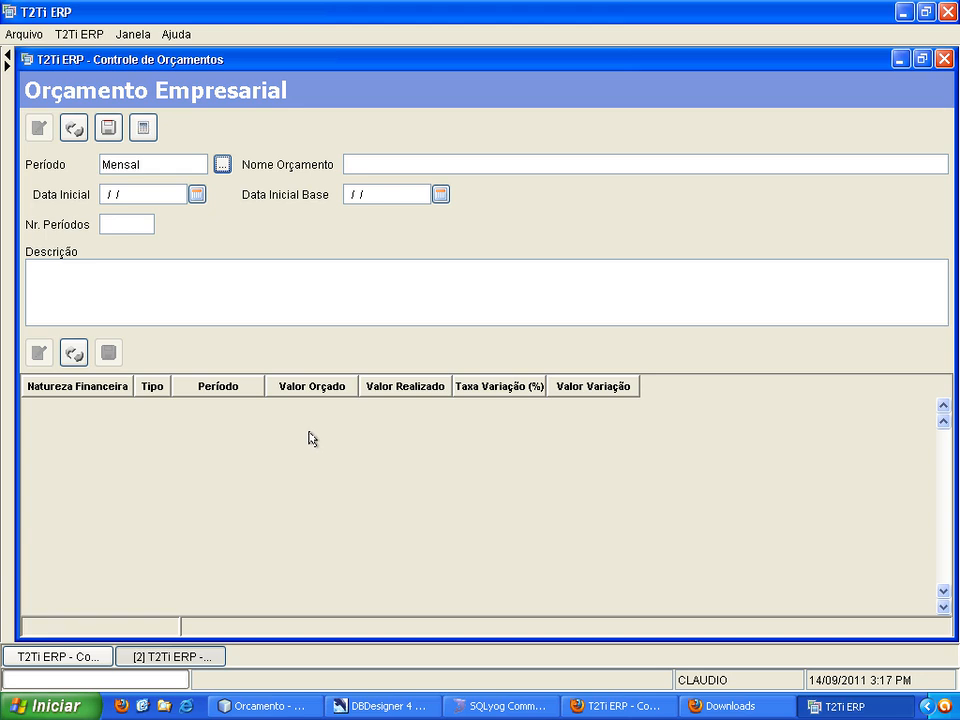
click(360, 164)
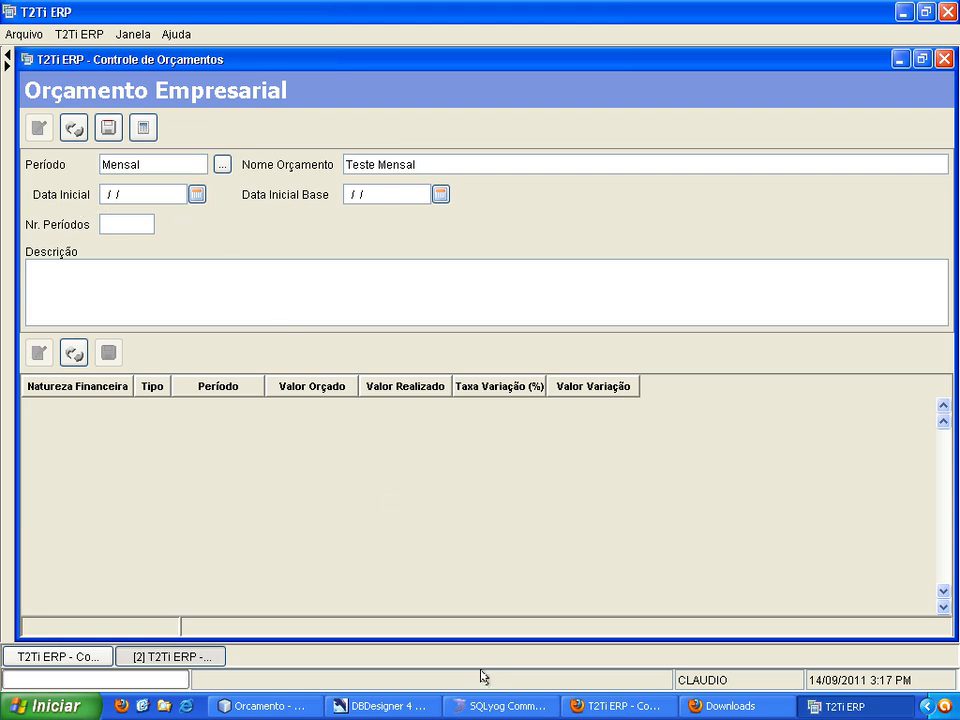
Switch to DBDesigner to examine the Orçamentos tables in the data model, and return to the T2Ti ERP budget form.
click(390, 703)
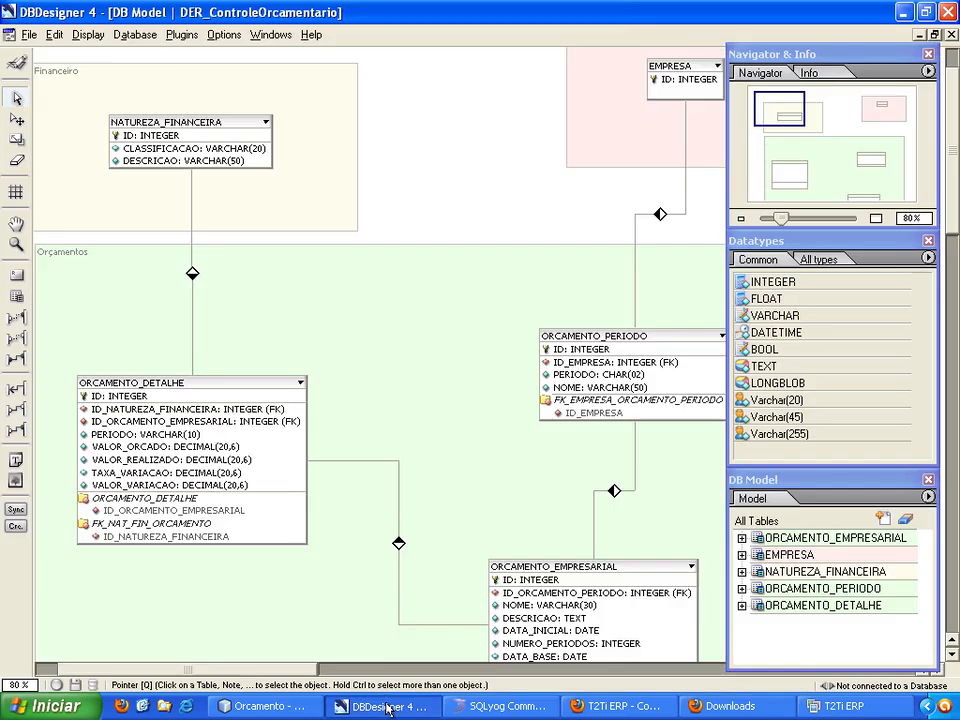
scroll(430, 460, down, 2)
scroll(440, 436, down, 1)
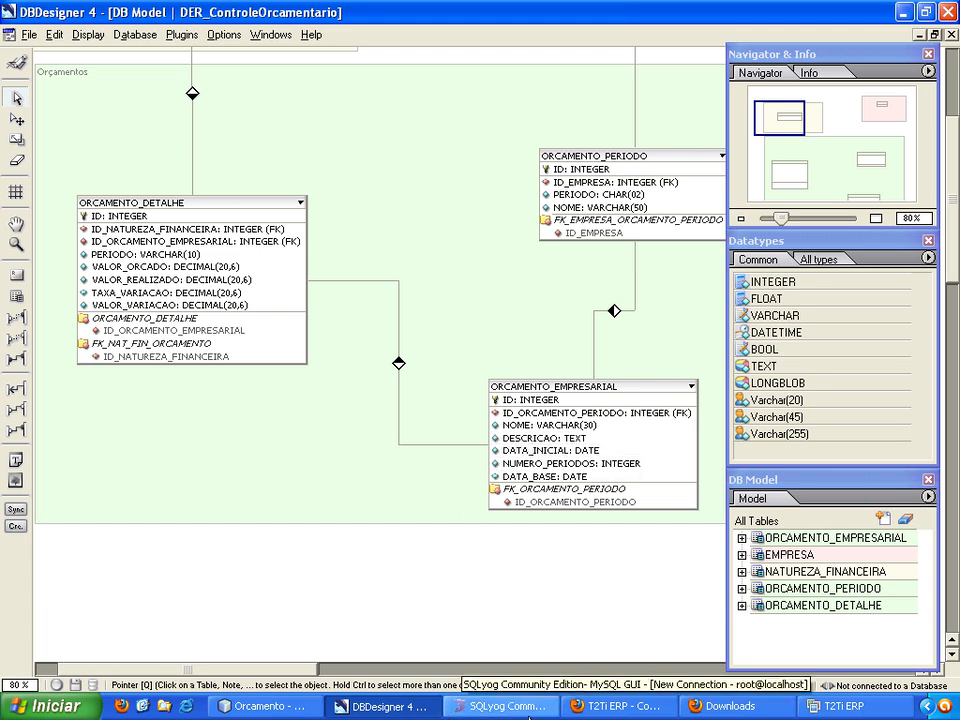
click(831, 707)
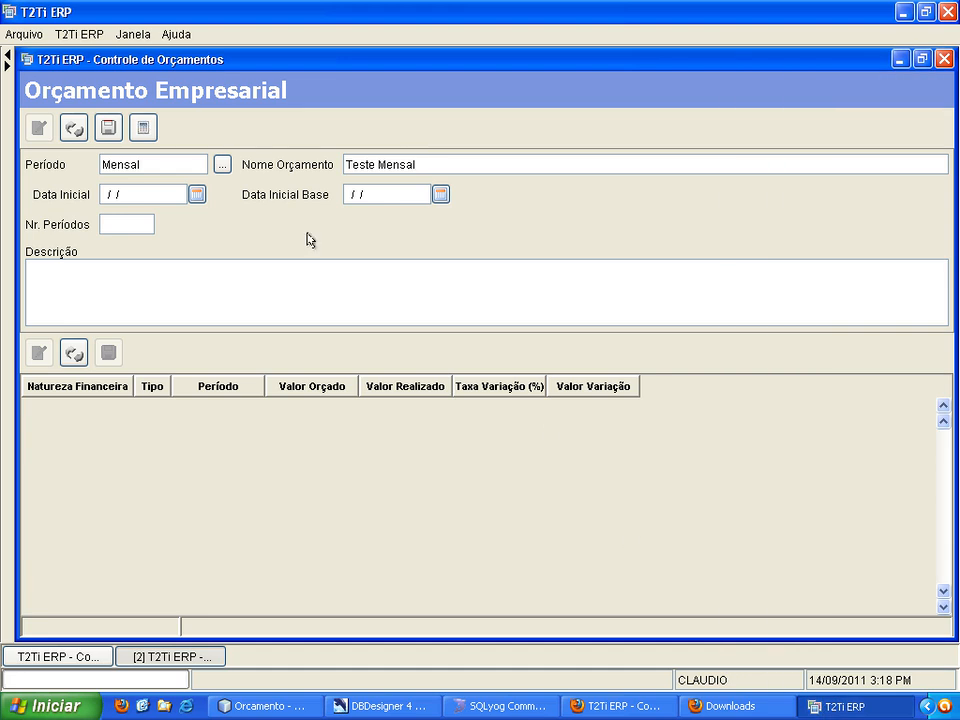
Set the new budget's Data Inicial to 01/01/2012 using its calendar.
click(116, 194)
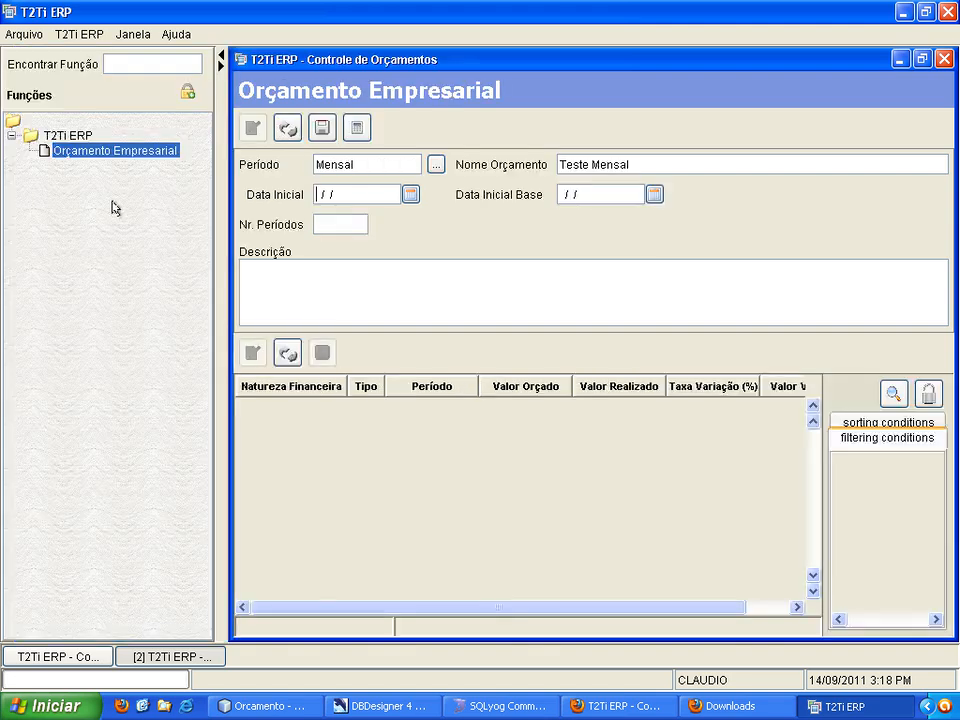
click(196, 194)
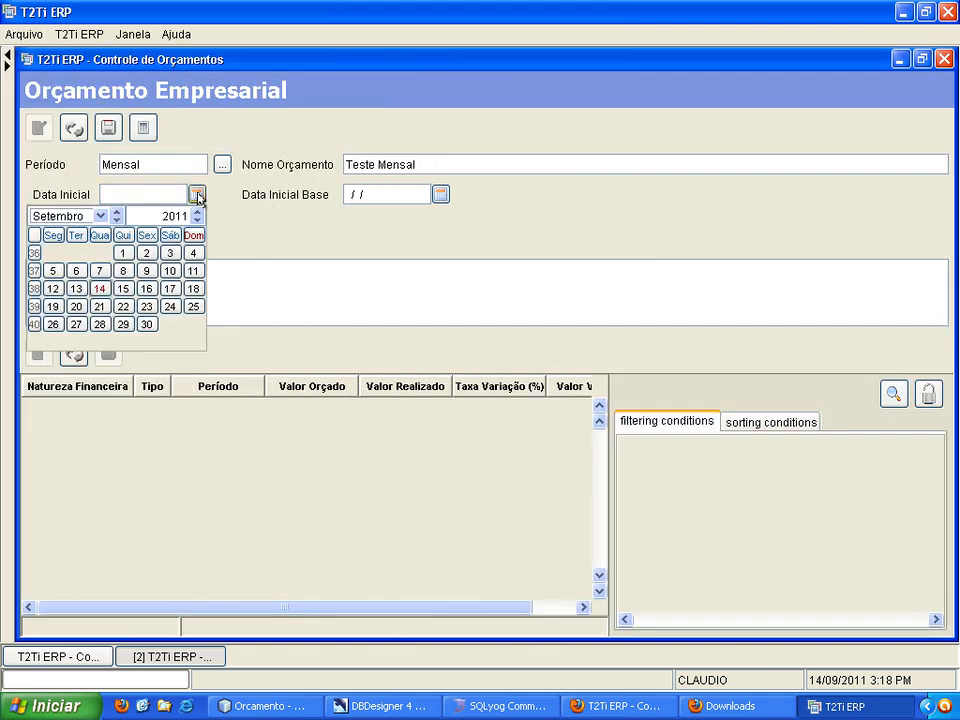
click(100, 218)
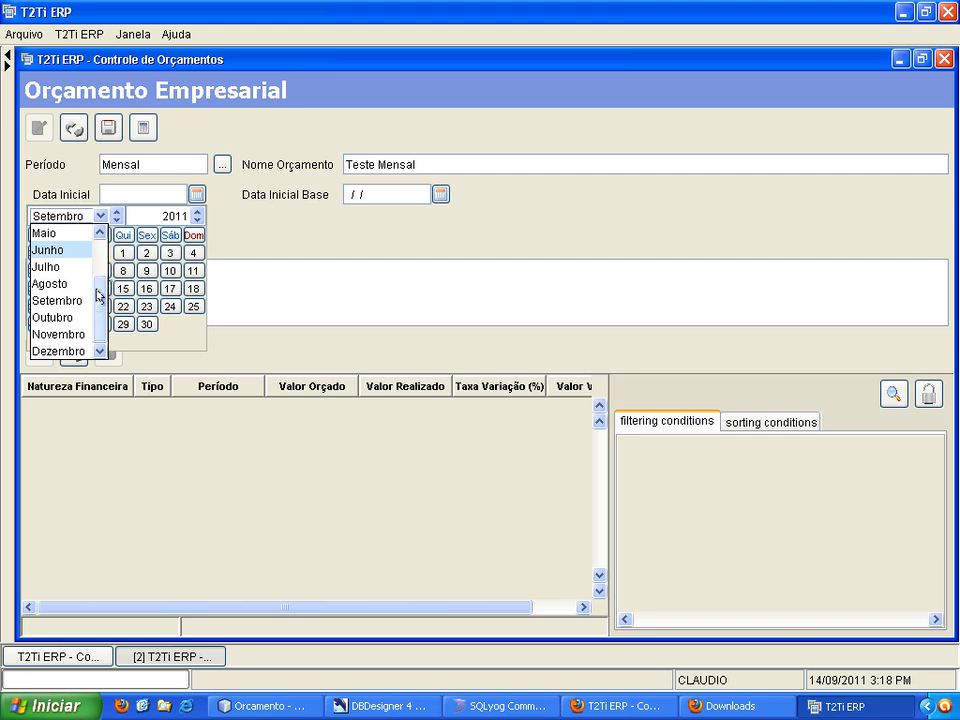
scroll(96, 296, up, 2)
click(60, 233)
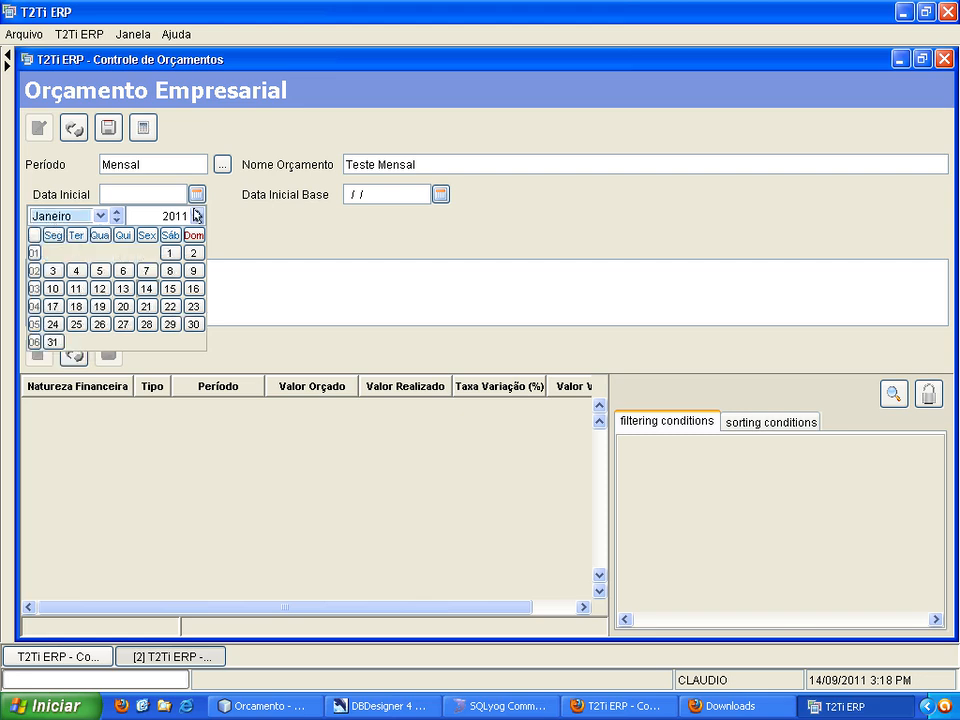
click(197, 212)
click(193, 252)
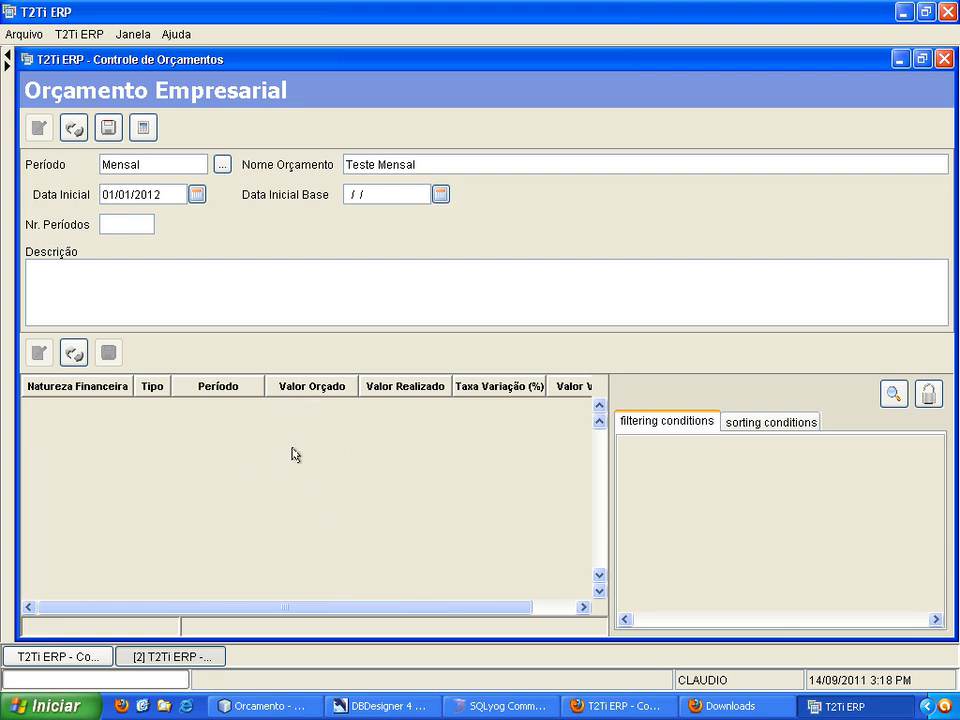
Complete the budget with Data Inicial Base 01/01/2011, 6 periods and the description "descrição", and save it.
click(440, 194)
click(344, 215)
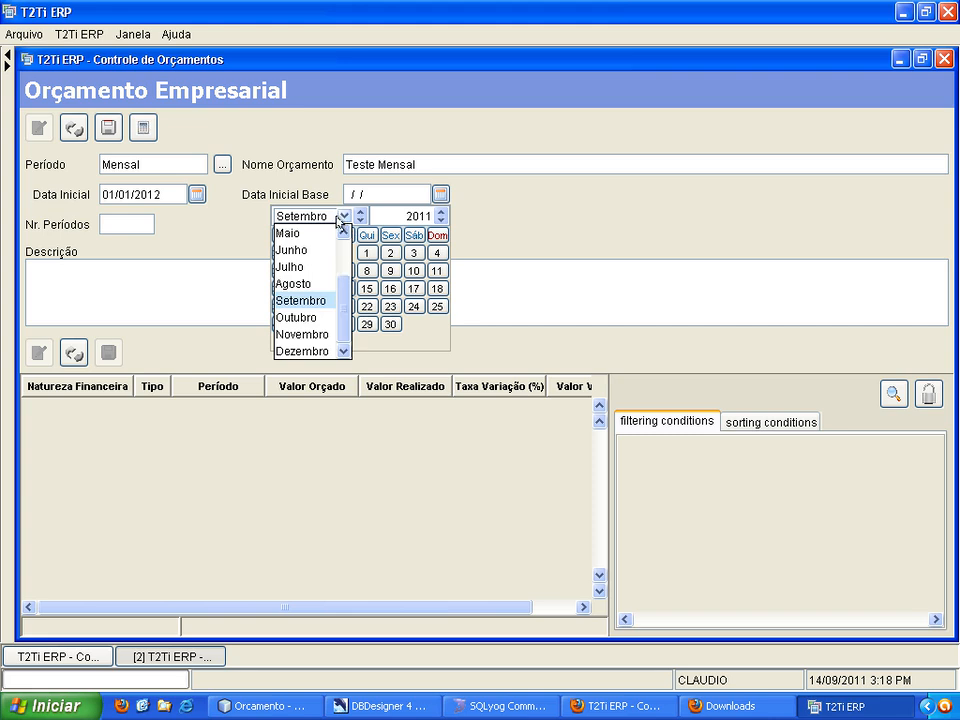
drag(341, 310, 347, 240)
click(311, 234)
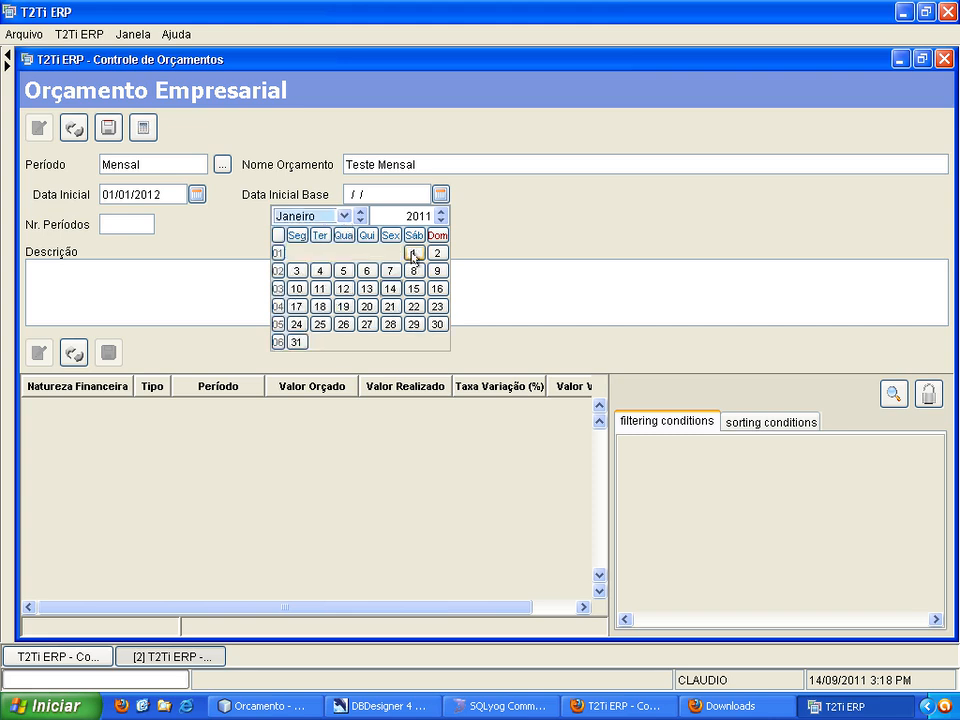
click(413, 254)
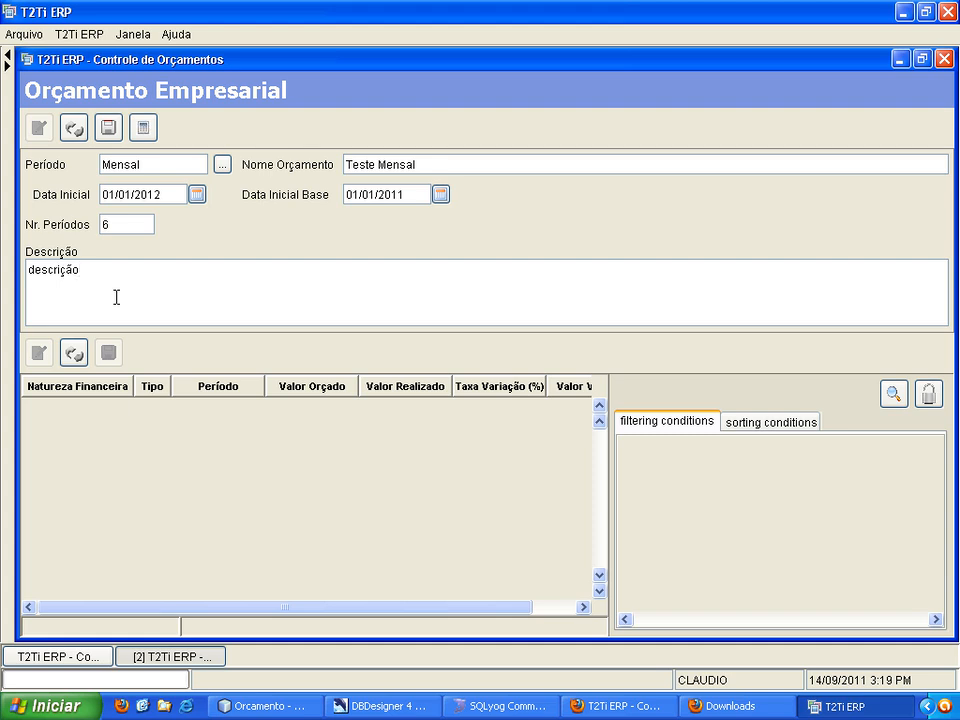
click(108, 130)
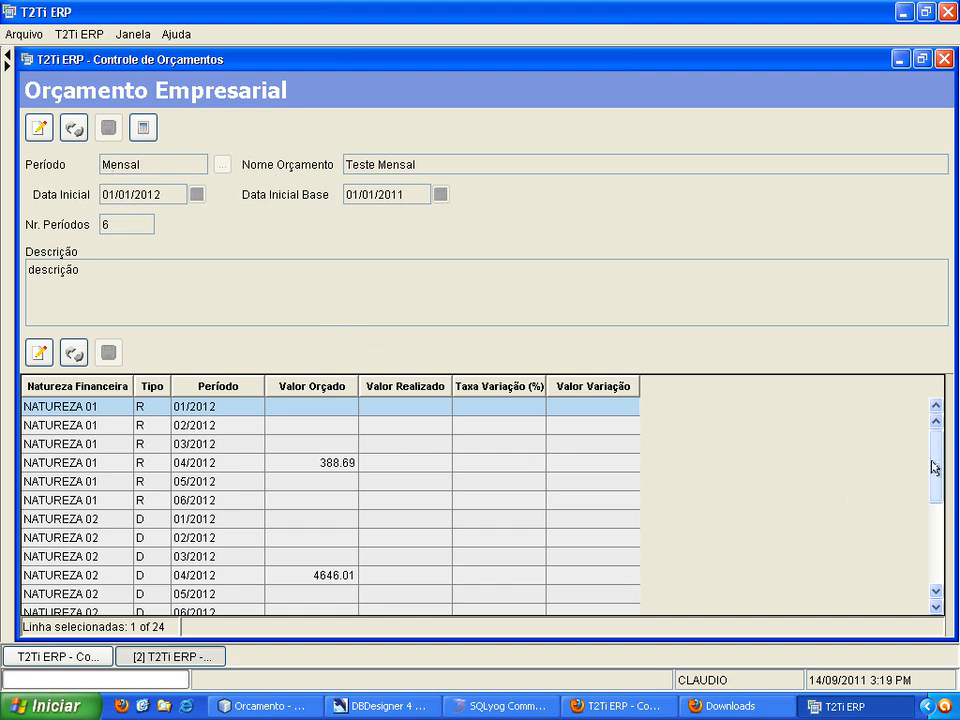
Examine the generated detail rows of the budget, going through the NATUREZA 01 rows and the rest of the list.
mouse_move(935, 467)
mouse_down()
mouse_move(940, 562)
mouse_move(948, 465)
mouse_up()
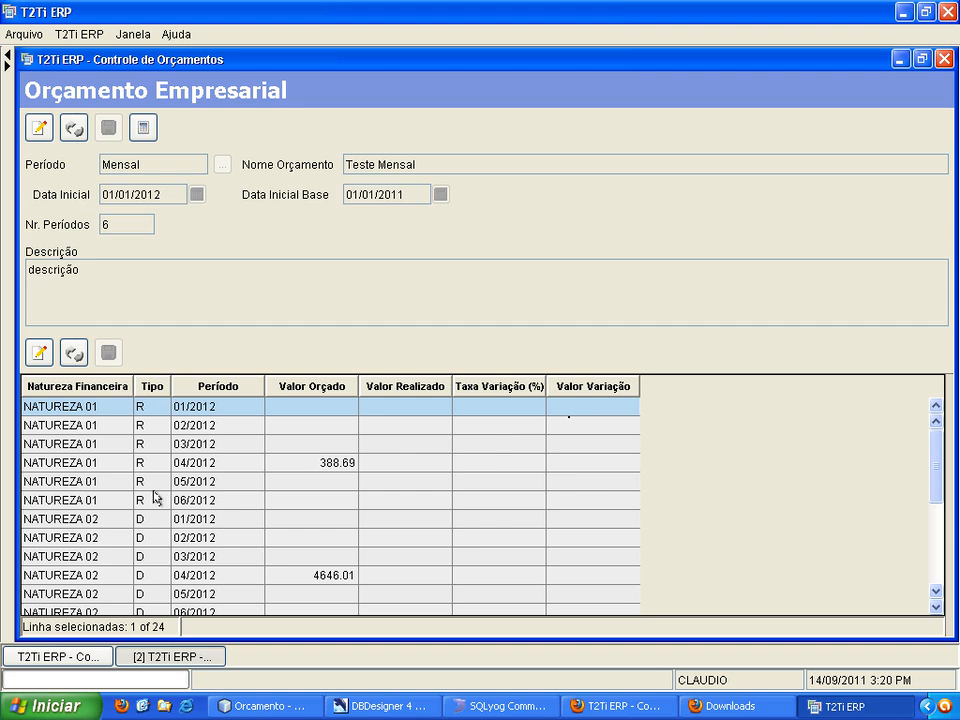
click(71, 424)
click(71, 443)
click(66, 464)
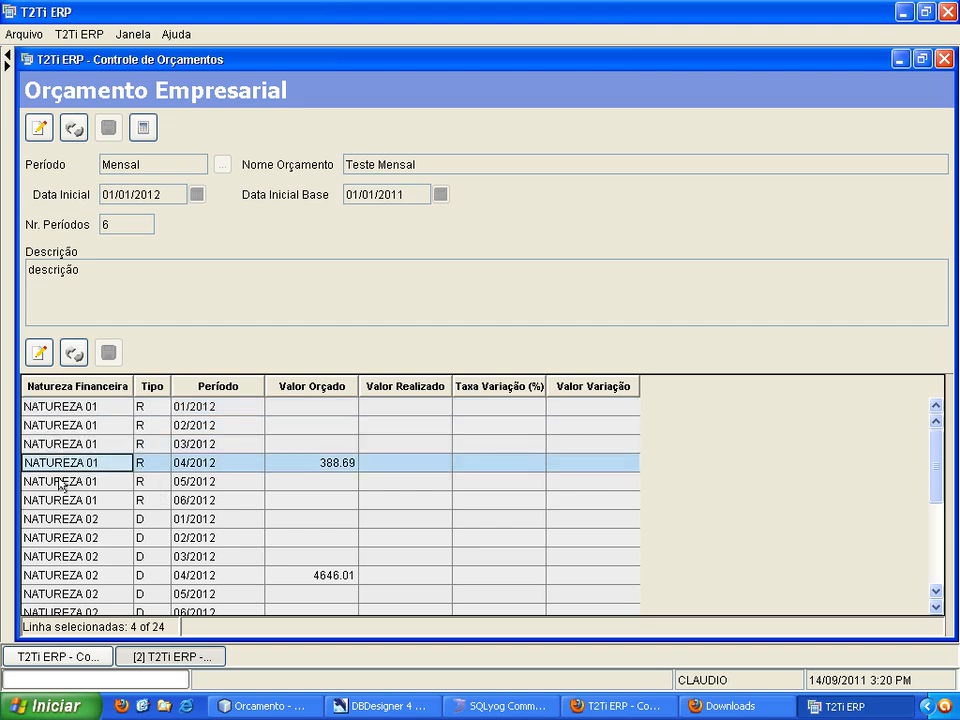
click(65, 482)
click(68, 500)
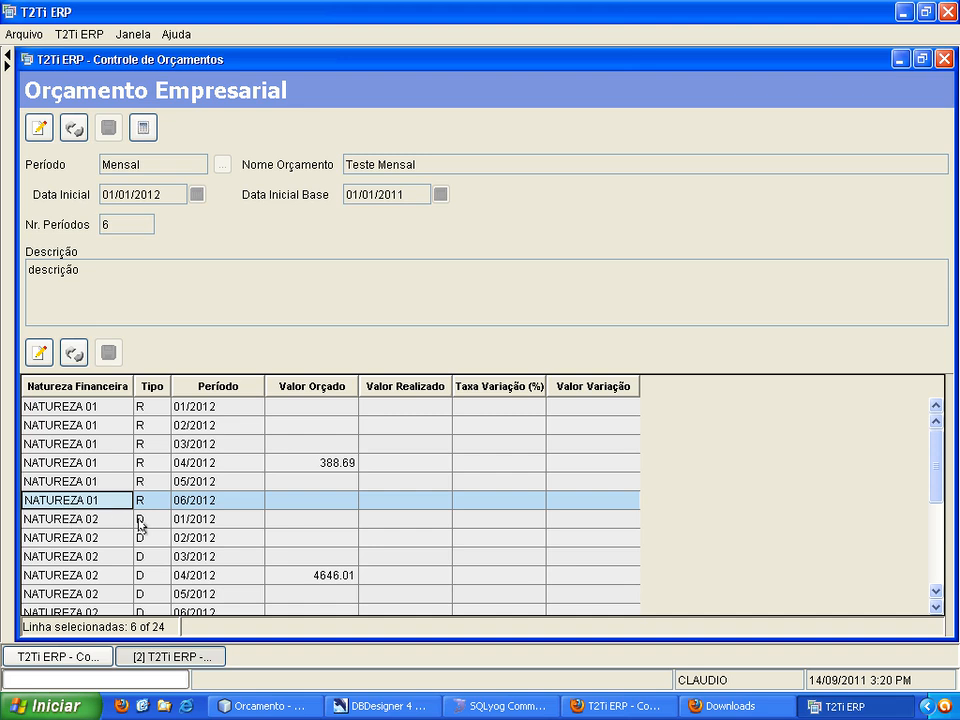
scroll(135, 518, down, 4)
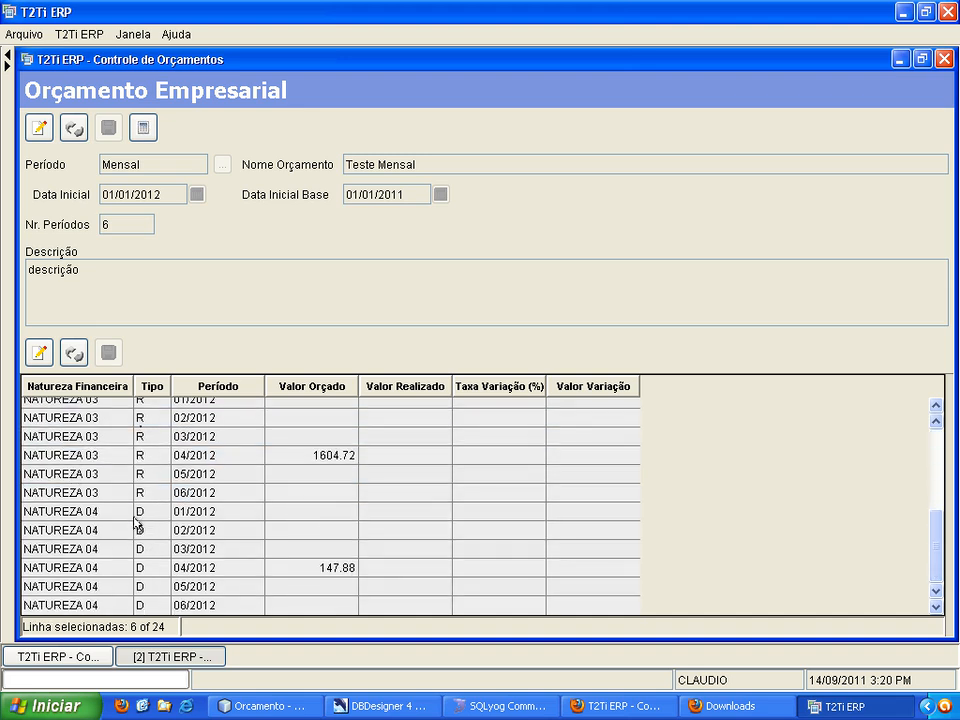
scroll(137, 521, up, 4)
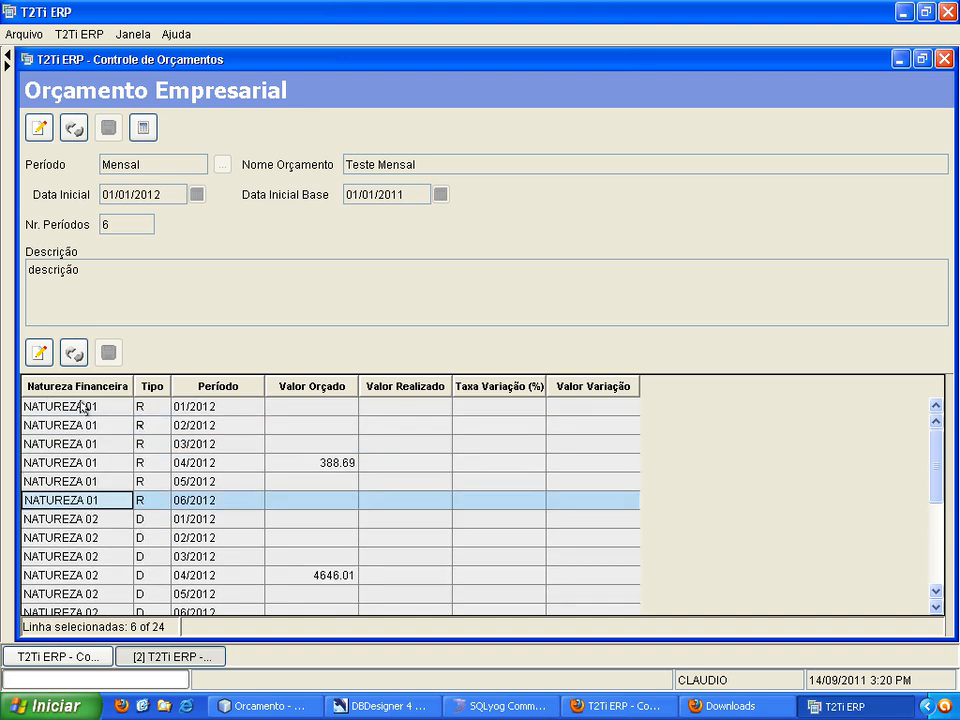
Check the Período values of the NATUREZA 01 rows from 01/2012 to 06/2012.
click(177, 408)
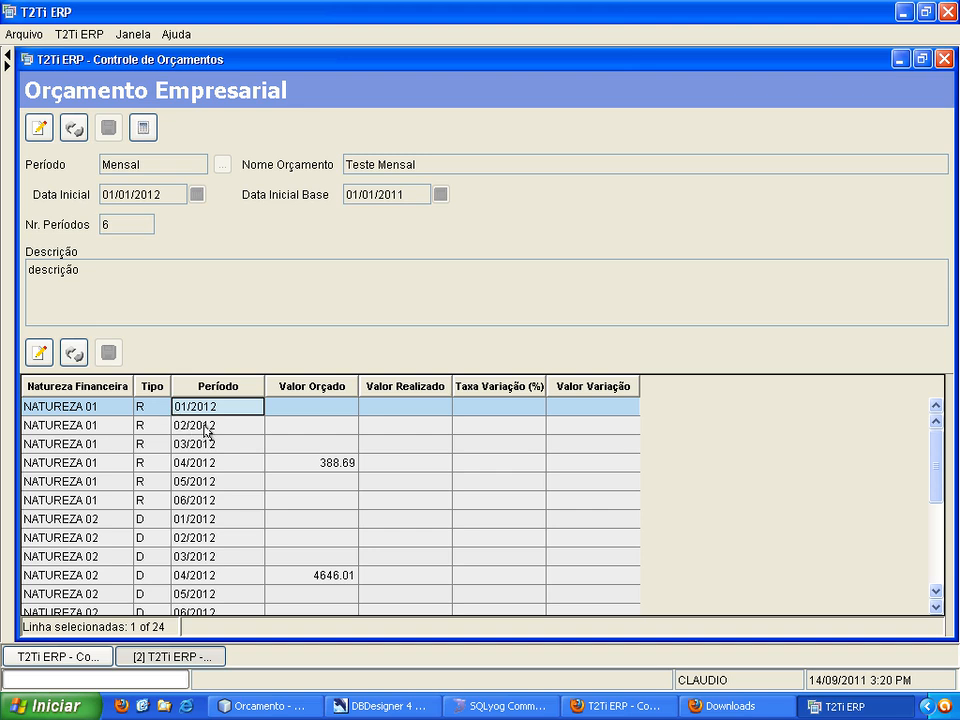
click(191, 499)
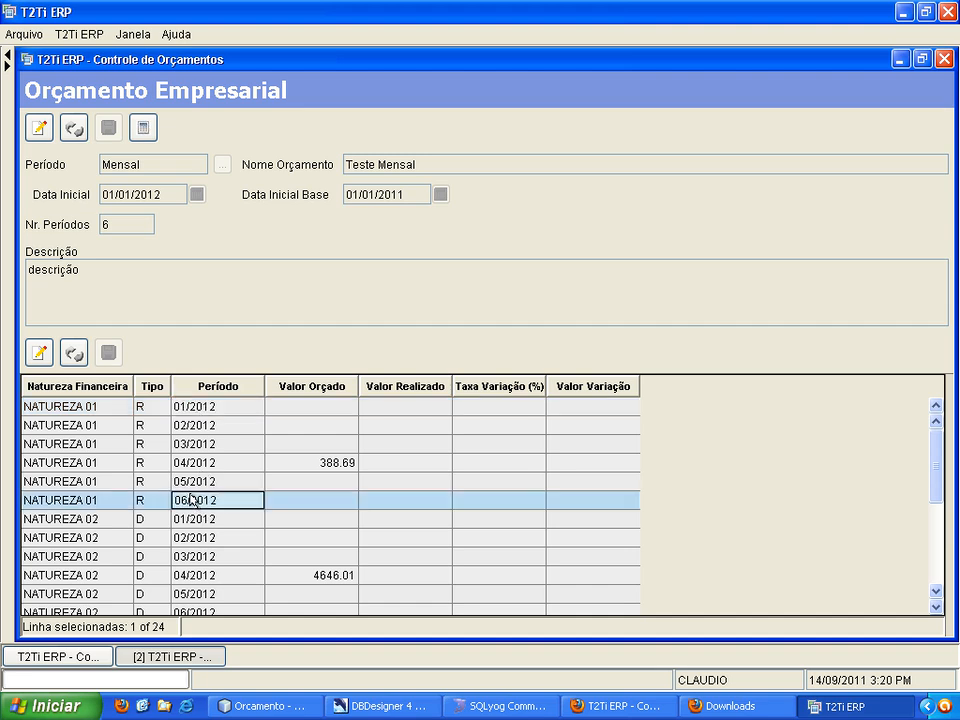
click(188, 481)
click(185, 465)
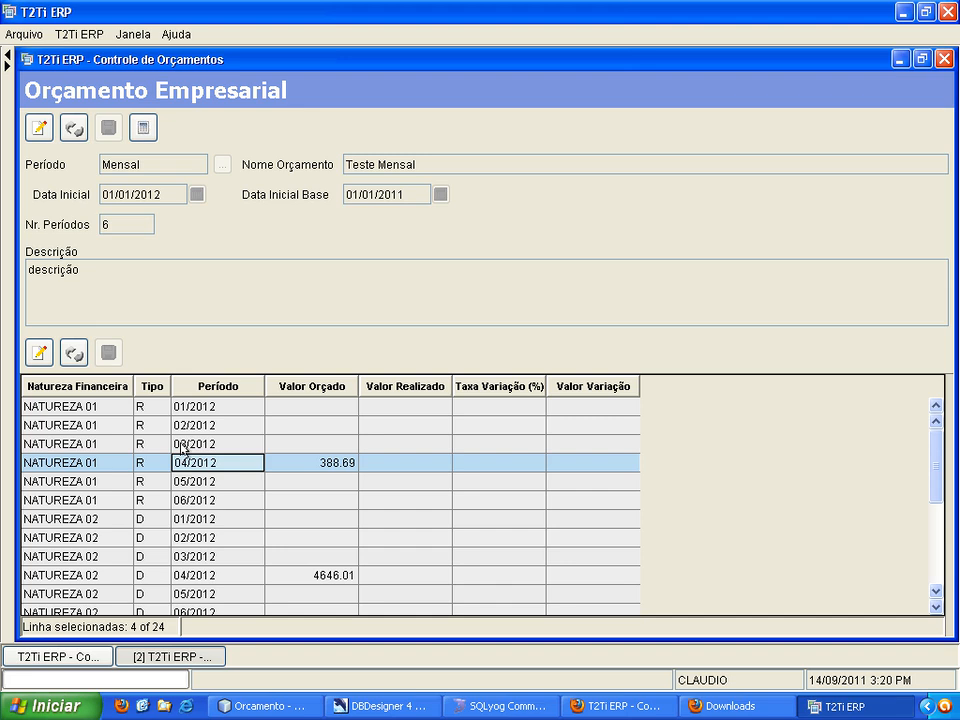
click(186, 444)
click(186, 425)
click(186, 408)
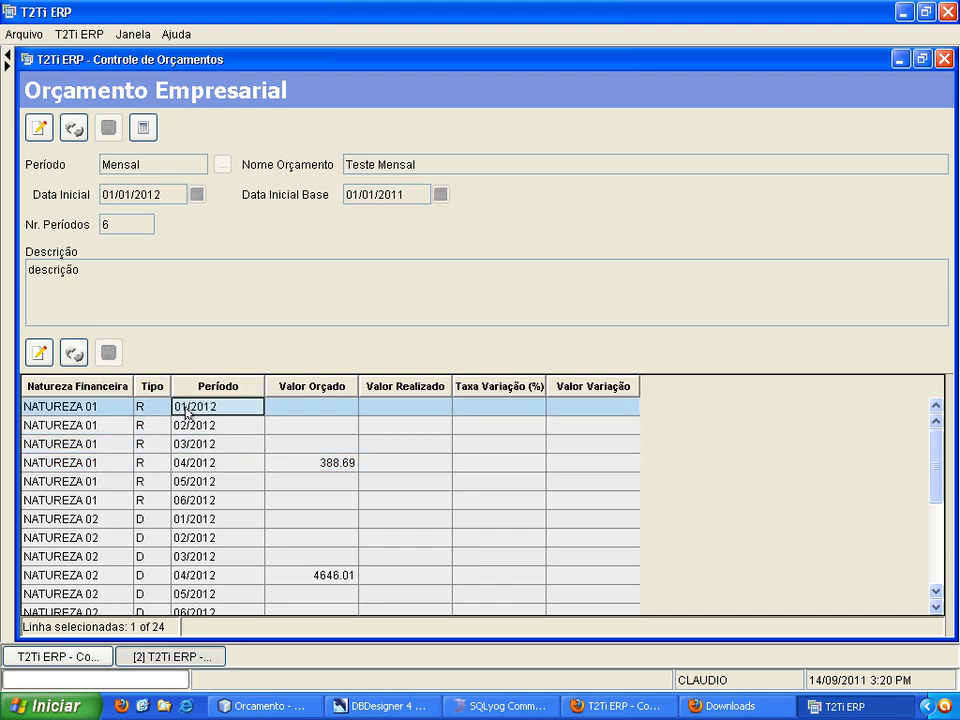
Review how the period rows repeat for each Natureza Financeira, from NATUREZA 01 to NATUREZA 04.
click(86, 500)
click(87, 481)
click(88, 462)
scroll(93, 497, down, 1)
scroll(93, 497, down, 1)
click(94, 428)
click(101, 449)
click(102, 466)
click(106, 499)
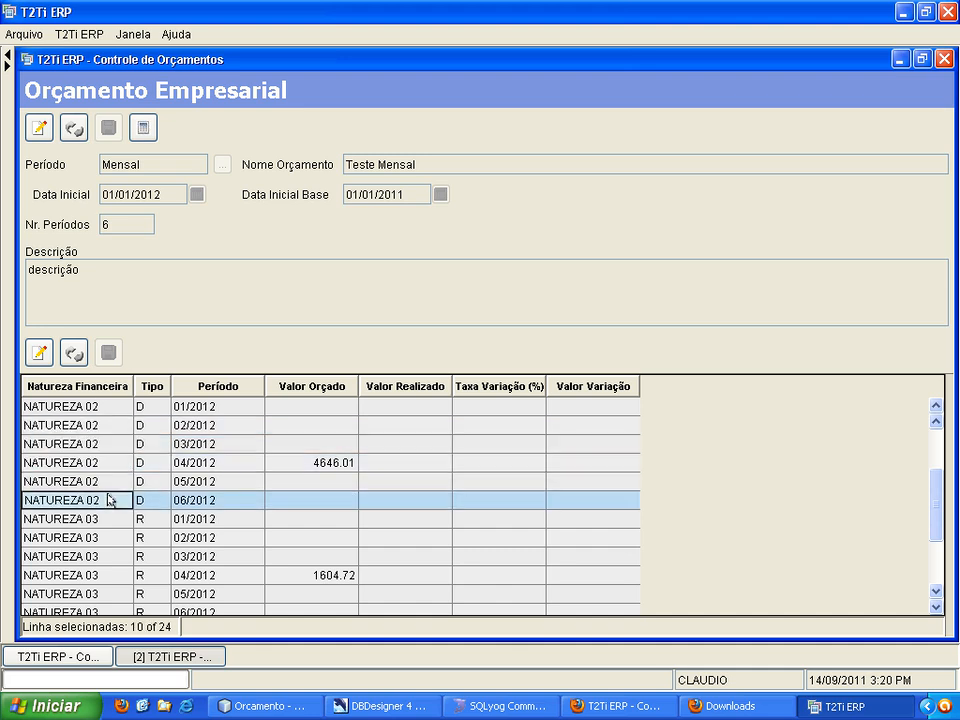
scroll(96, 537, down, 2)
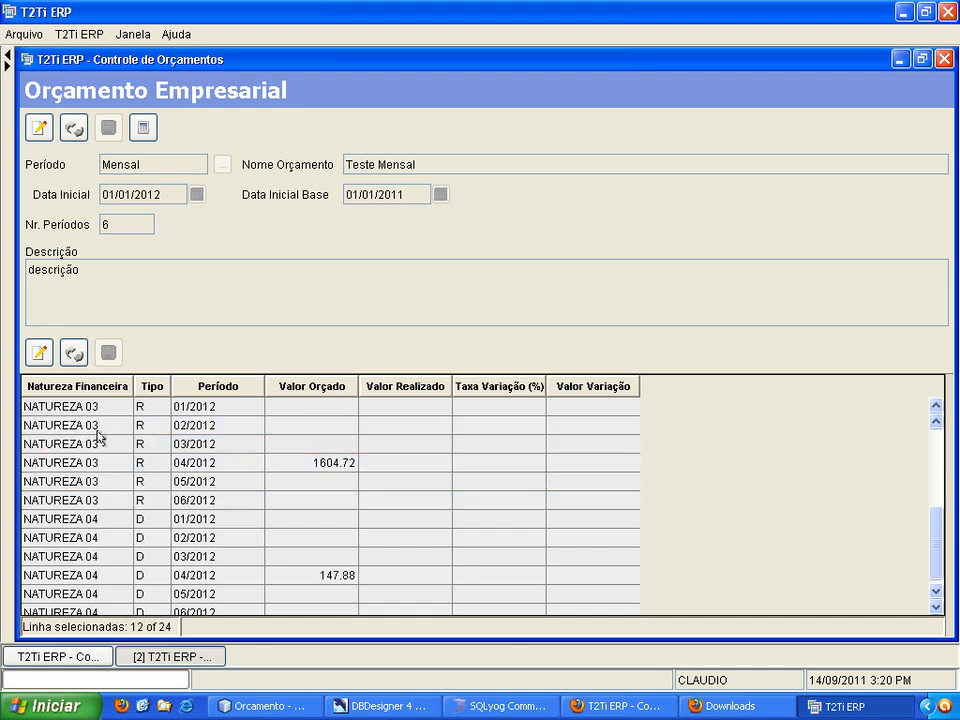
scroll(104, 505, down, 1)
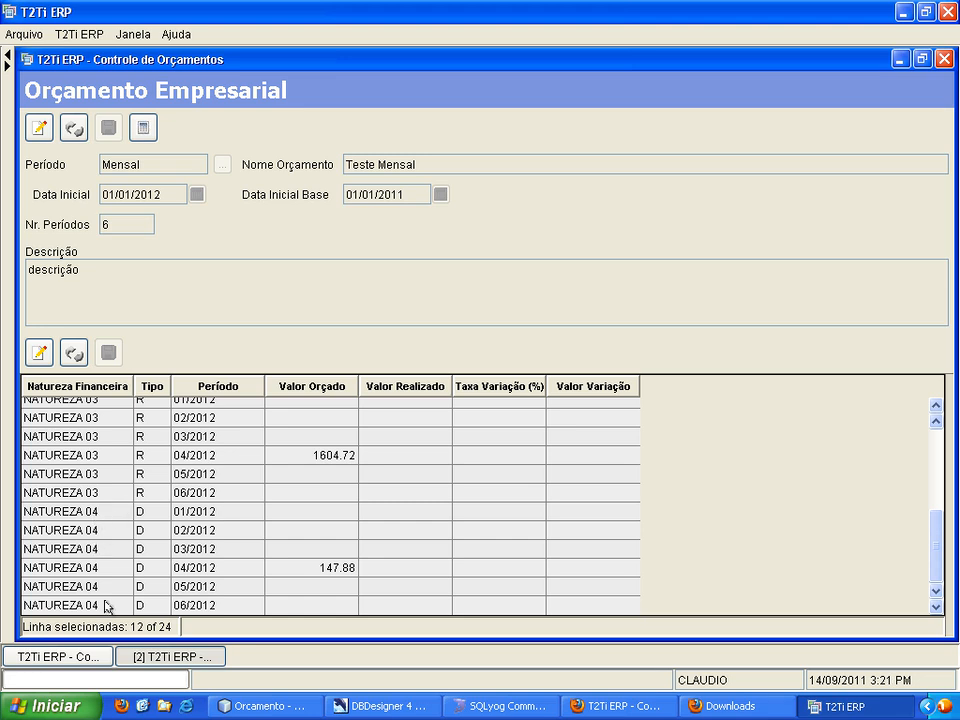
scroll(110, 582, up, 4)
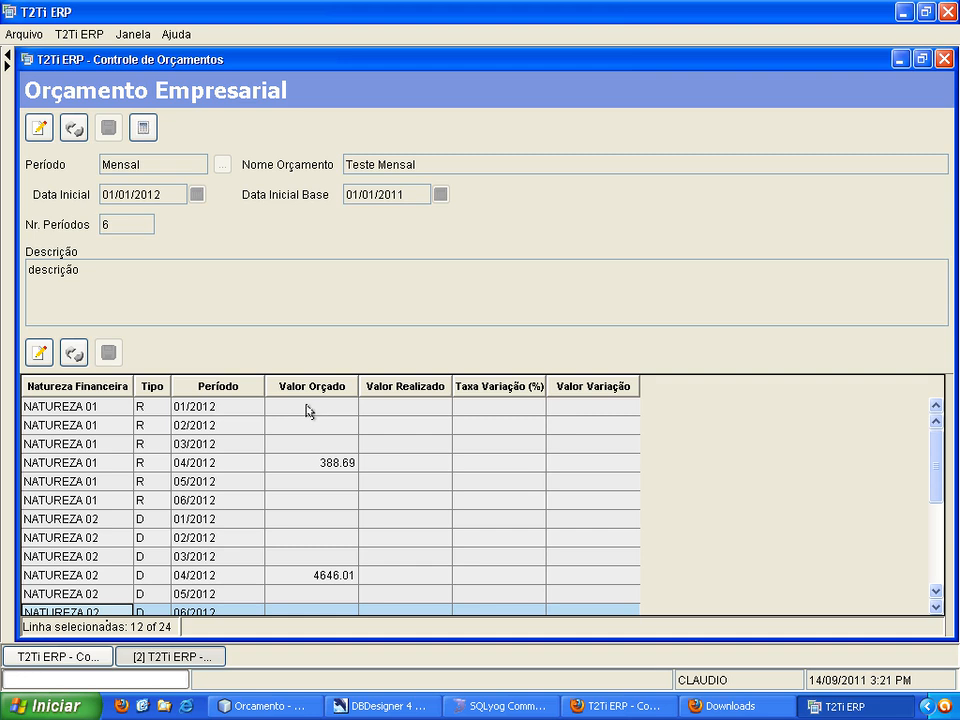
Examine the Valor Orçado entries in the 04/2012 rows of NATUREZA 01 through NATUREZA 04.
click(308, 464)
scroll(293, 500, down, 1)
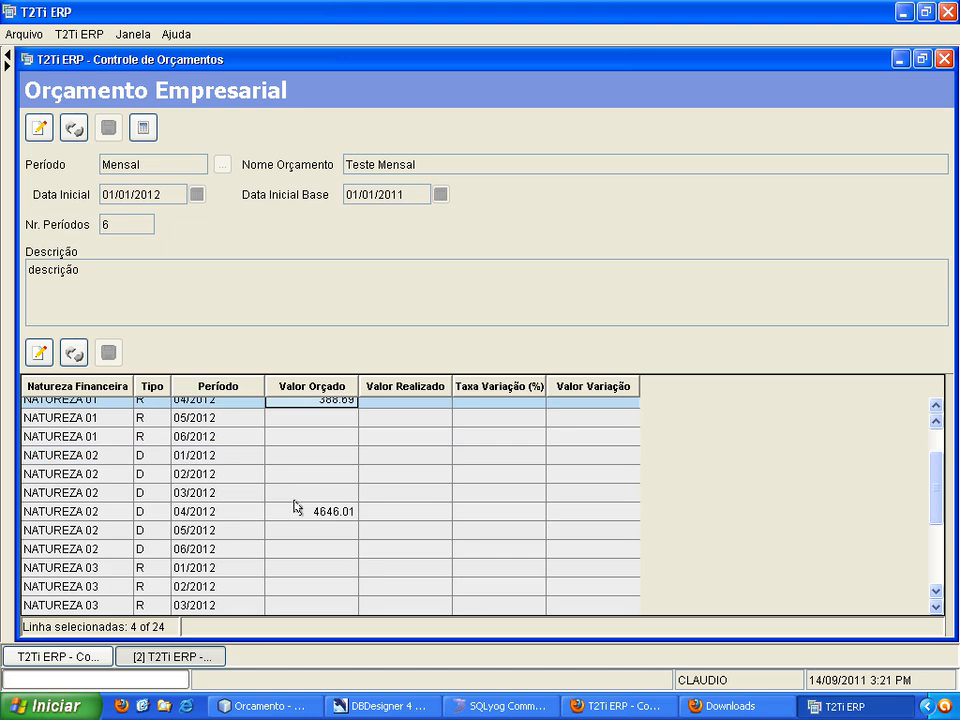
click(305, 513)
scroll(296, 520, down, 3)
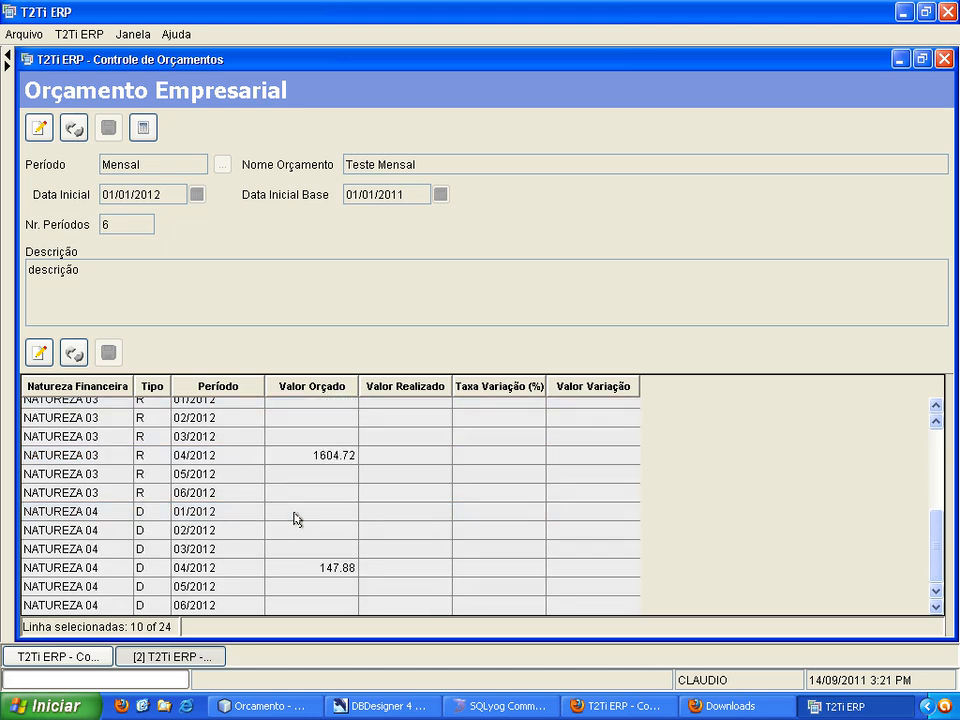
click(293, 457)
scroll(291, 515, up, 3)
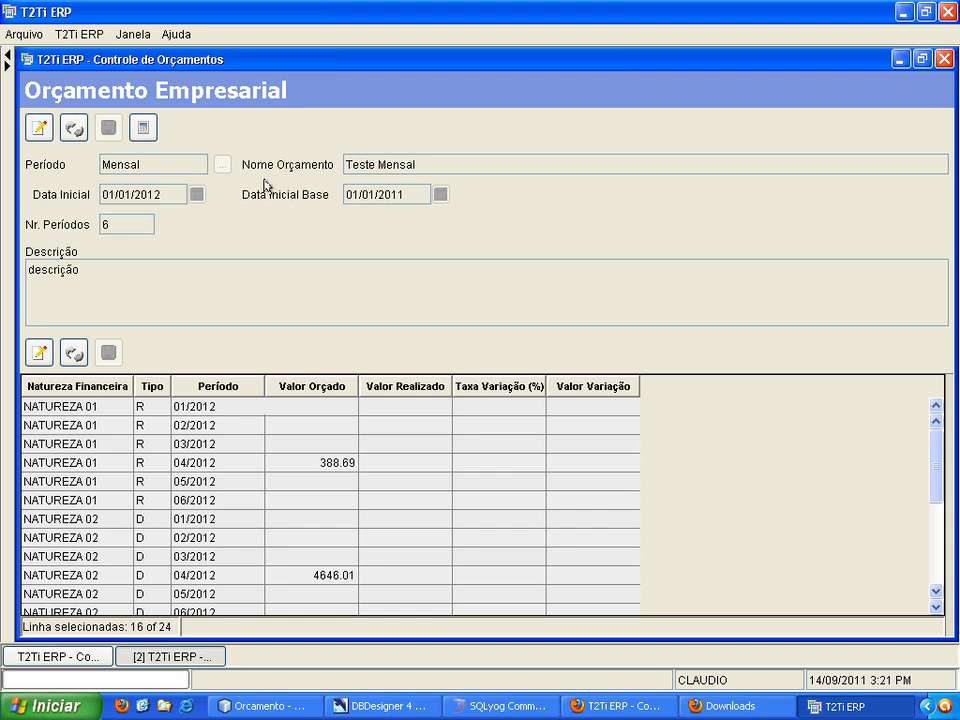
click(299, 464)
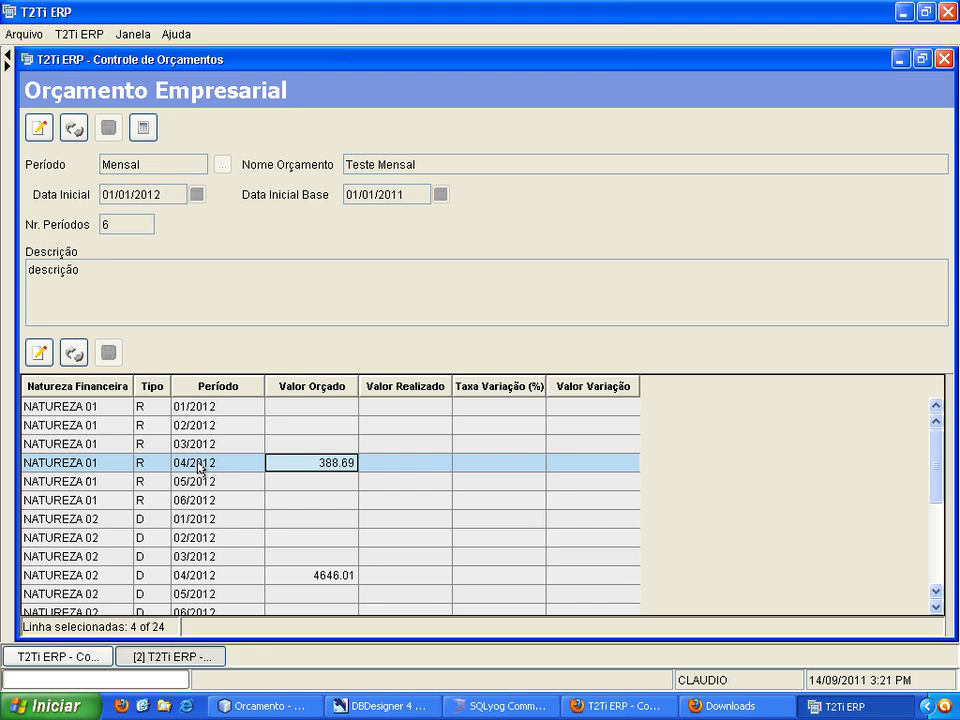
scroll(205, 475, down, 1)
click(313, 519)
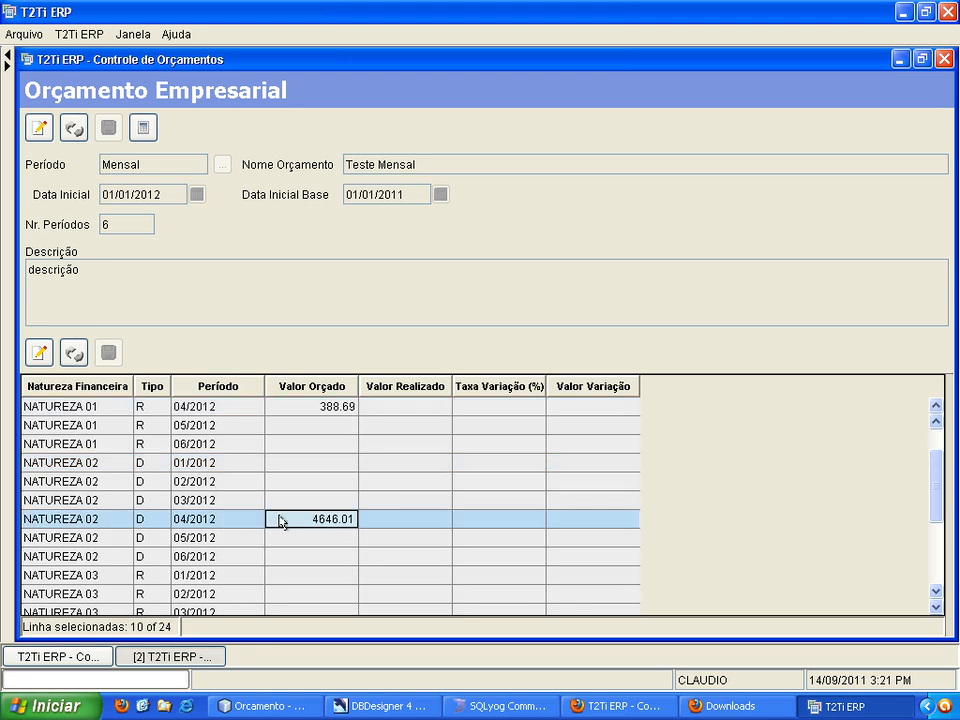
click(105, 520)
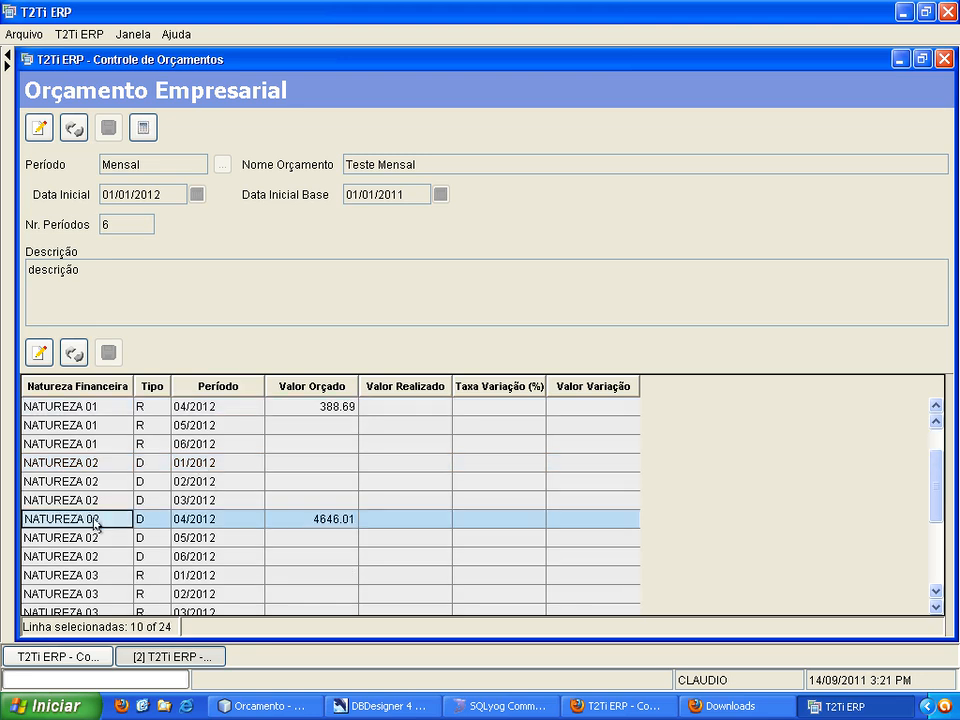
scroll(214, 521, down, 3)
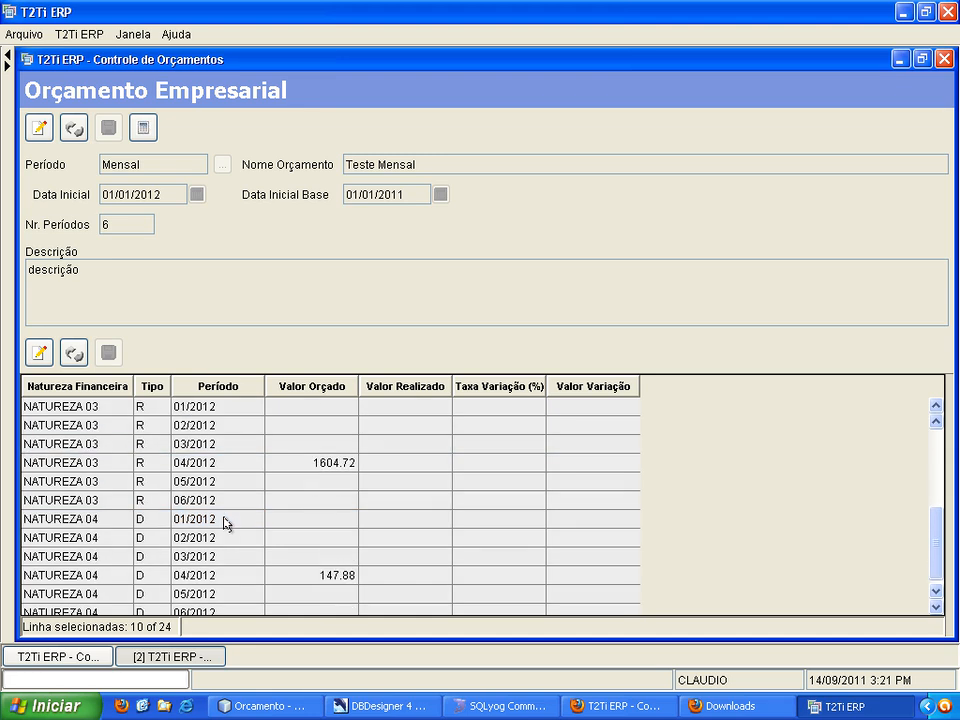
click(68, 463)
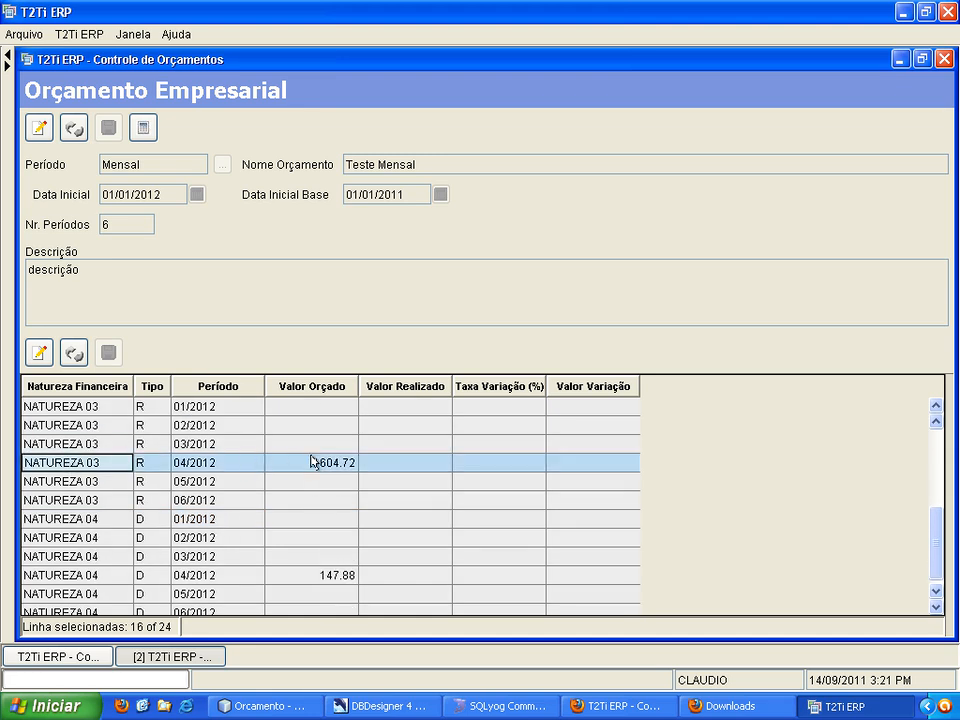
click(90, 577)
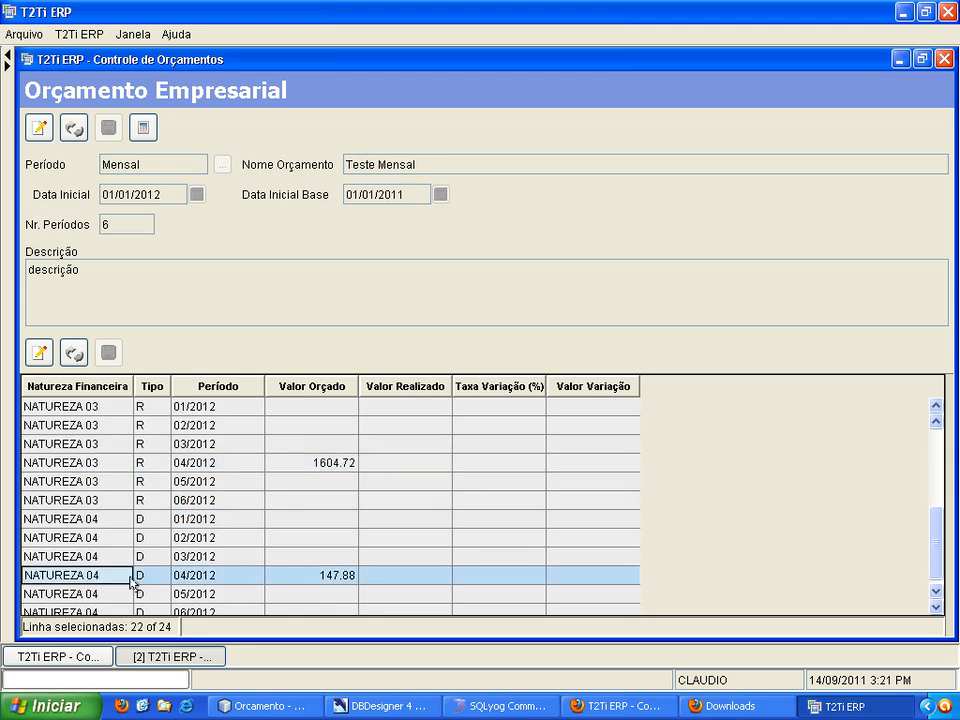
scroll(336, 517, down, 1)
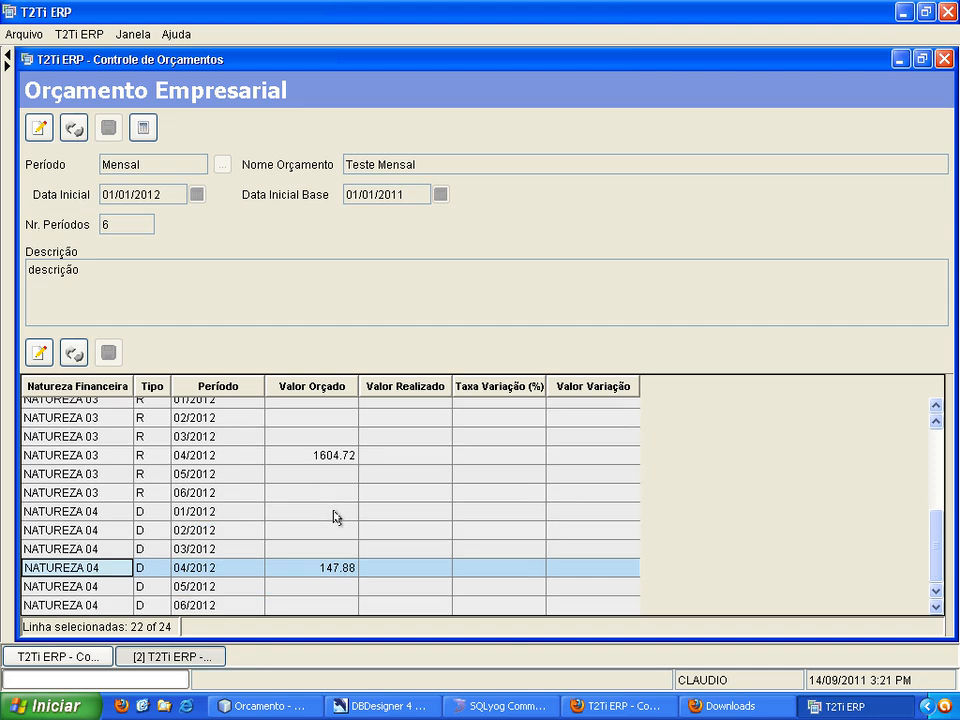
scroll(336, 517, up, 5)
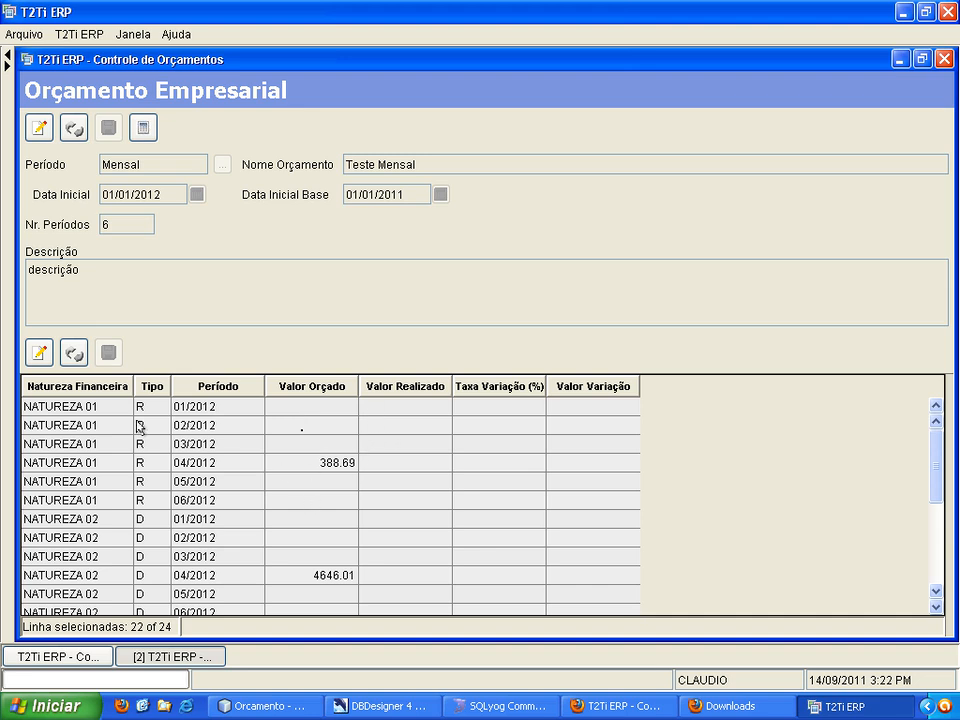
Put the detail rows in edit mode and set NATUREZA 01 for 04/2012 to Valor Orçado 400 and Valor Realizado 450.
click(39, 352)
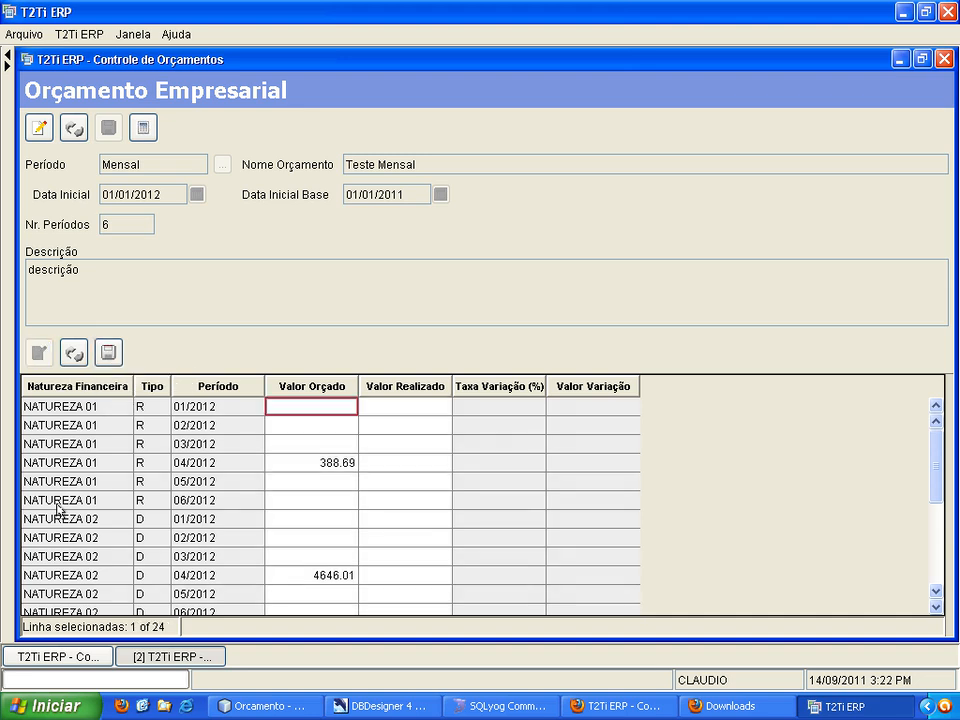
click(311, 463)
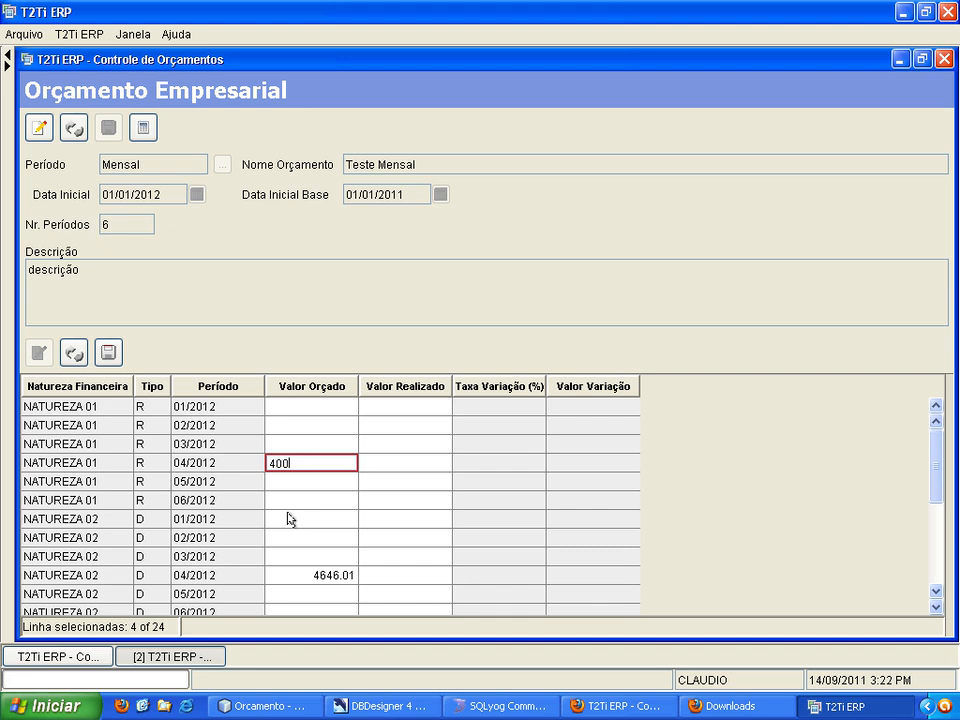
key(Return)
key(Tab)
key(Tab)
key(Up)
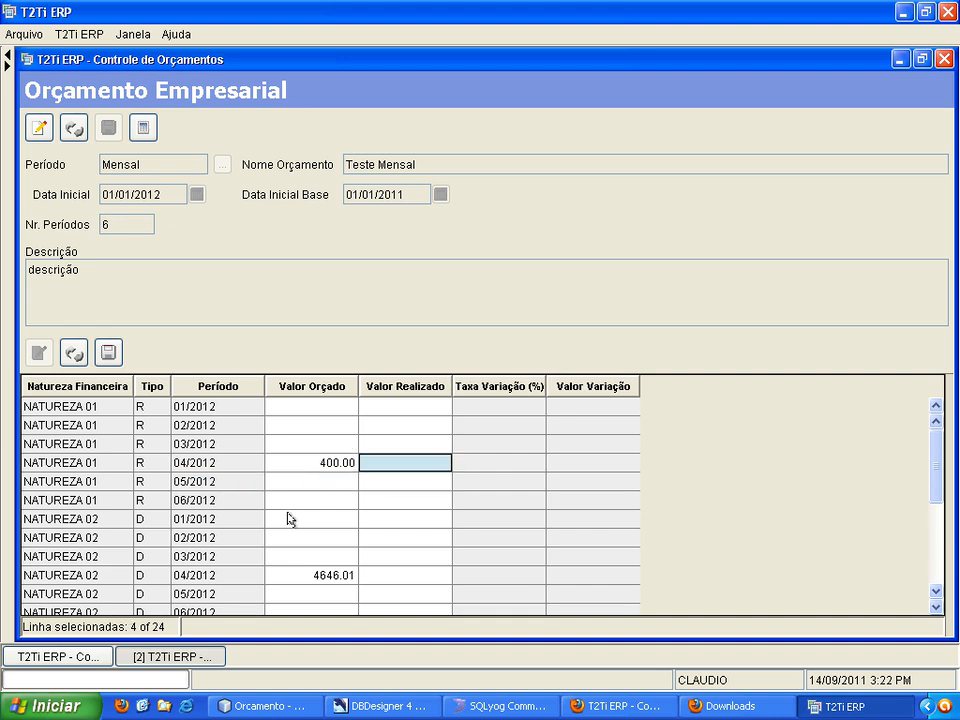
text(450)
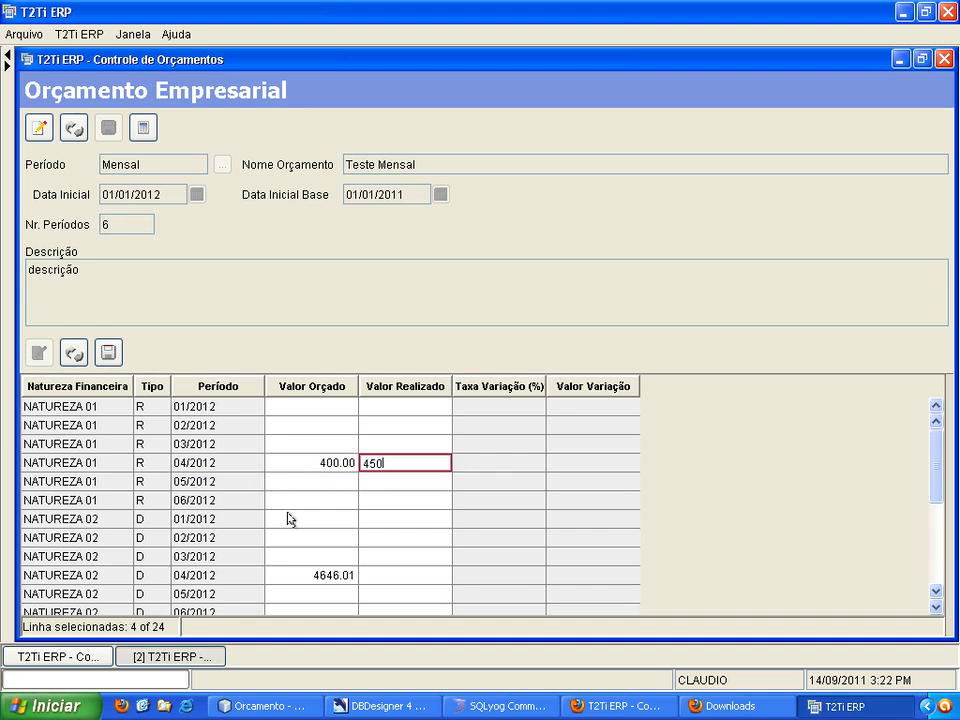
key(Return)
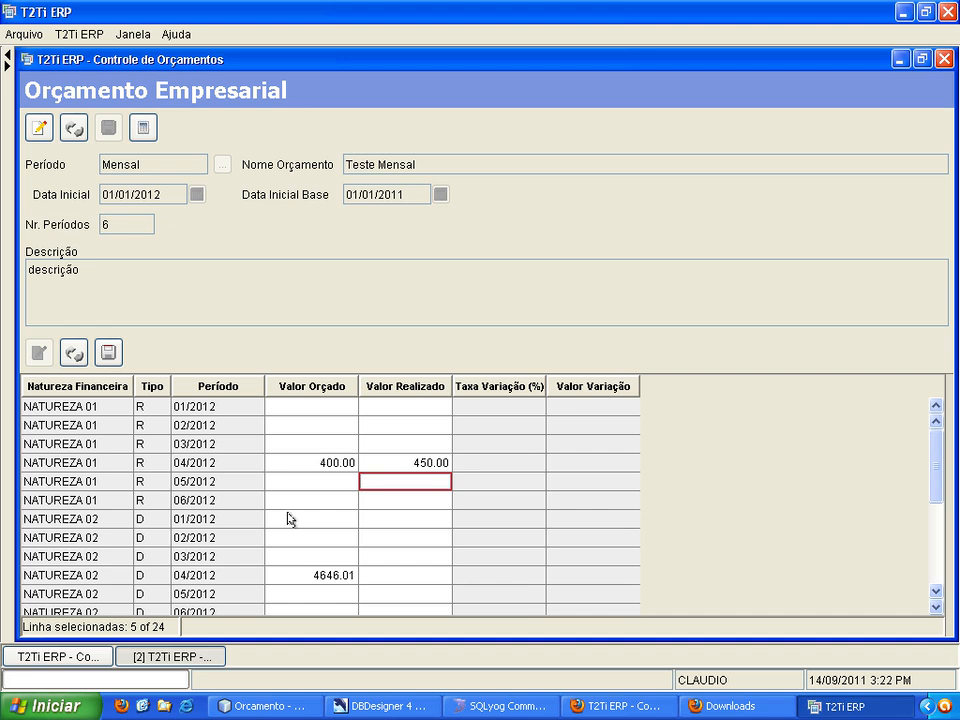
Set both Valor Realizado and Valor Orçado of NATUREZA 01 for 02/2012 to 200.
key(Up)
key(Up)
key(Up)
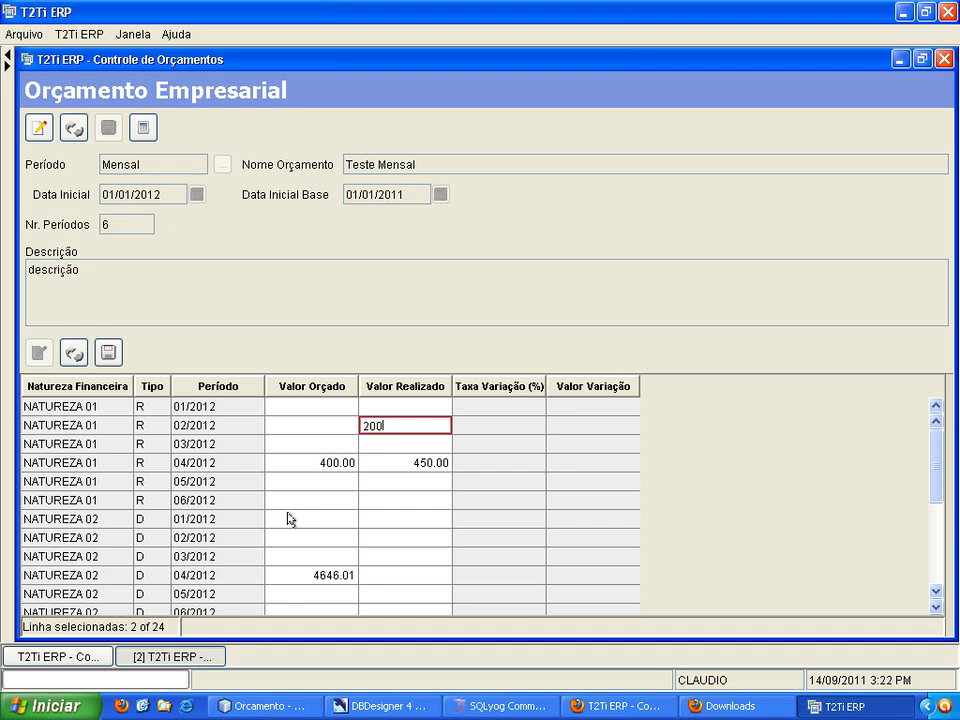
key(Up)
key(Down)
click(306, 426)
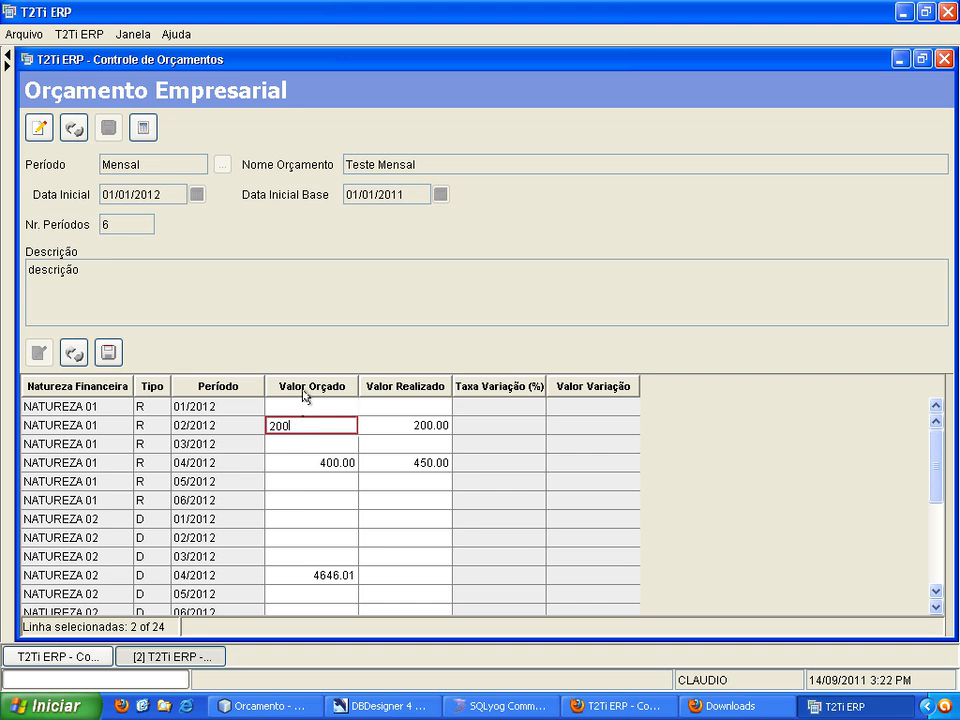
Set the 04/2012 Valor Realizado to 4500 for NATUREZA 02, 1607 for NATUREZA 03 and 250 for NATUREZA 04.
scroll(340, 505, down, 2)
click(394, 463)
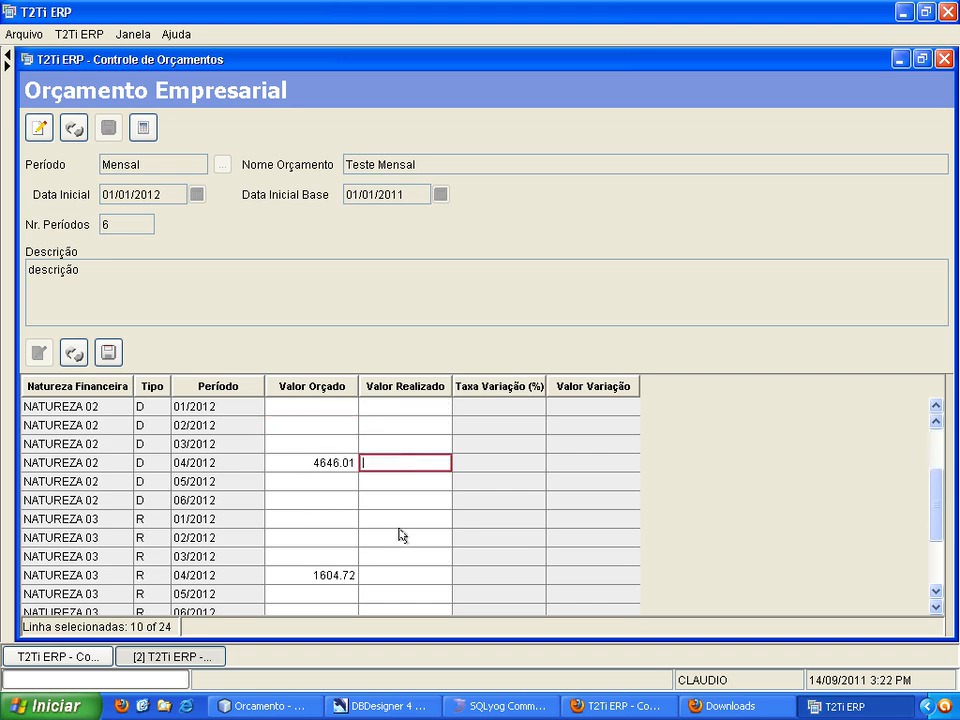
click(384, 578)
scroll(345, 544, down, 2)
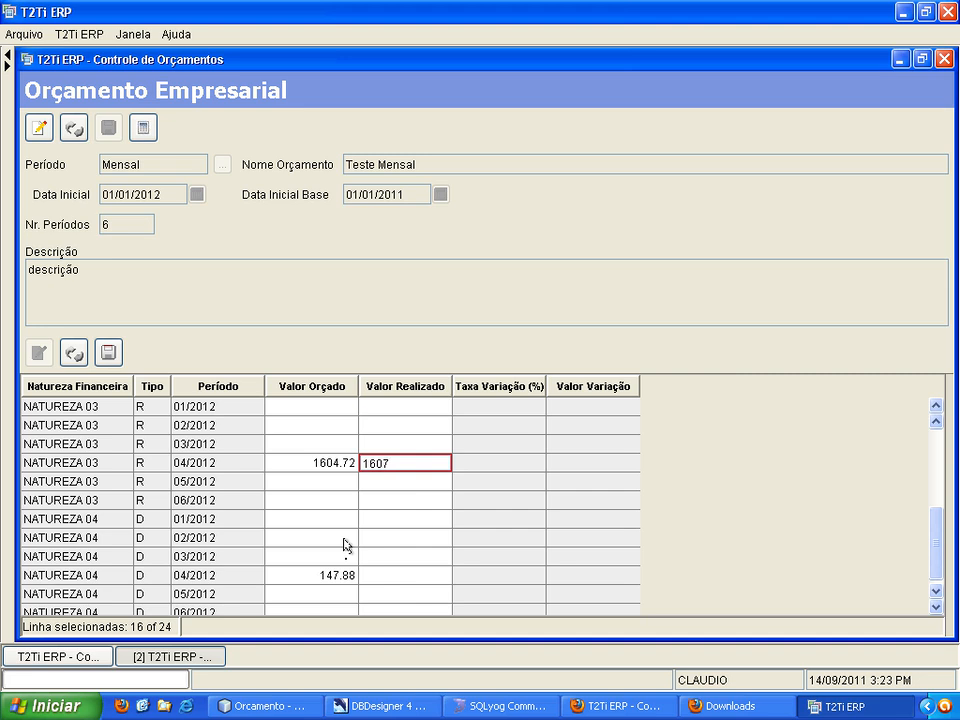
click(405, 576)
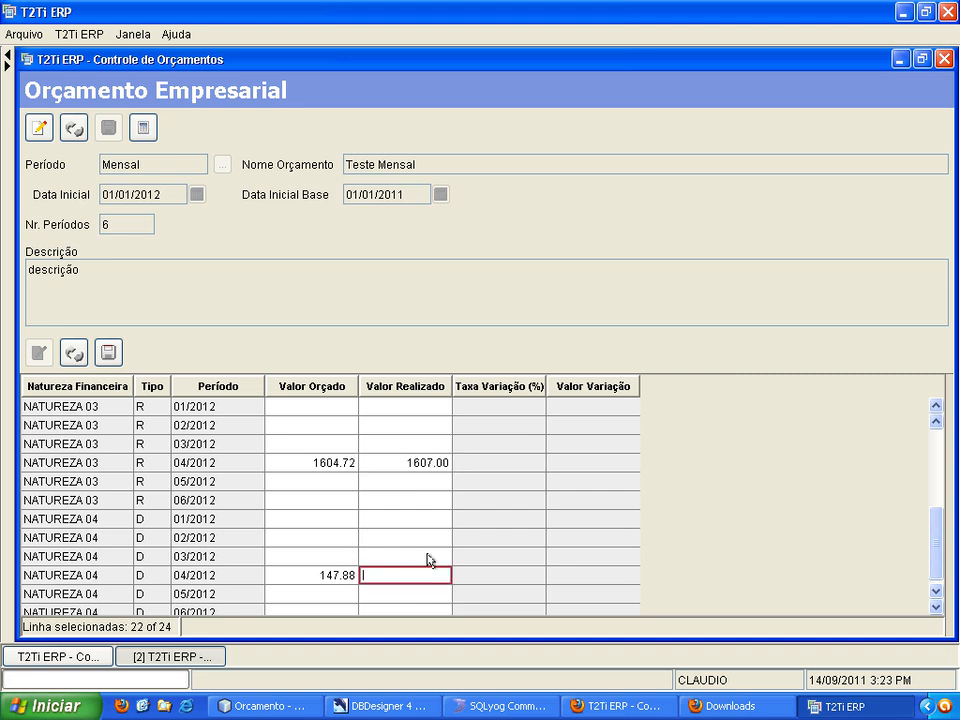
click(405, 553)
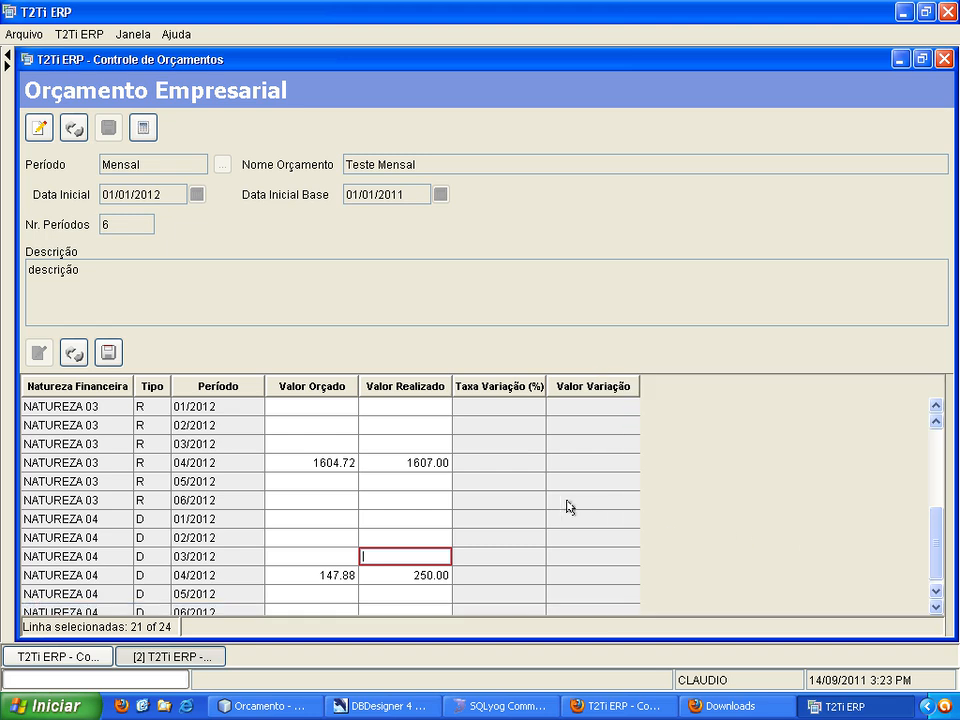
Save the edited detail rows and calculate Taxa Variação (%) and Valor Variação for the budget.
scroll(553, 506, down, 1)
scroll(465, 505, up, 5)
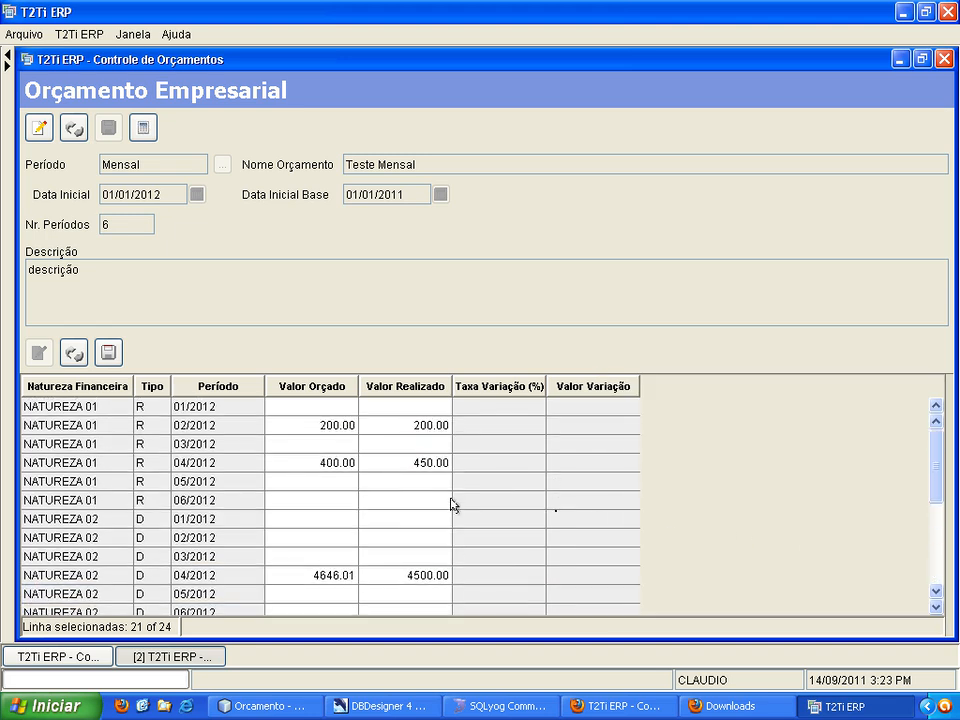
click(108, 353)
scroll(284, 503, down, 4)
scroll(283, 503, up, 4)
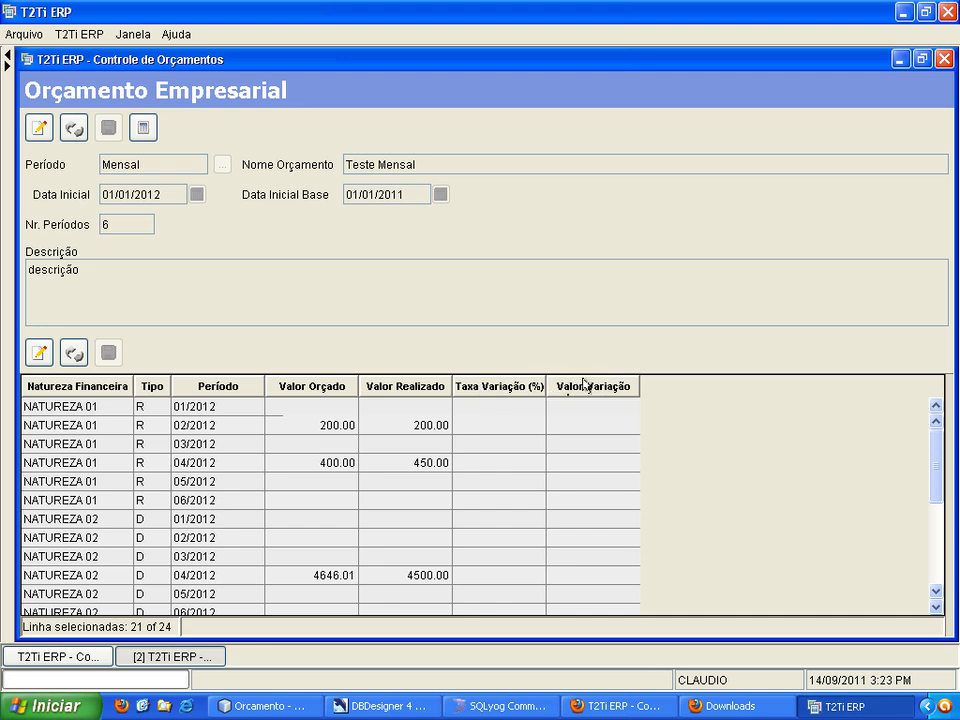
click(142, 131)
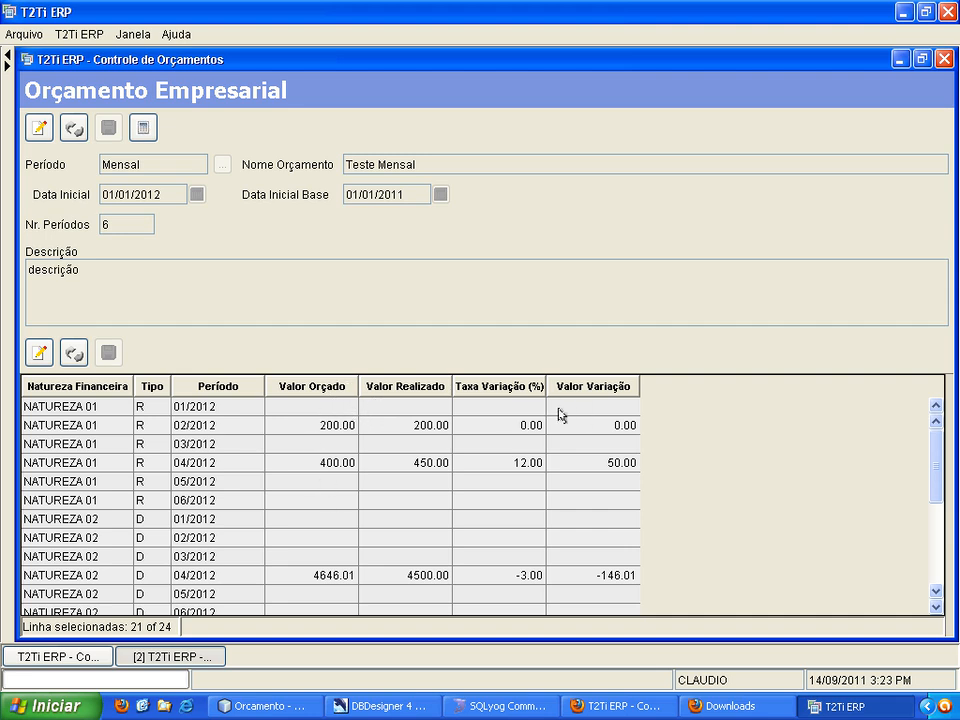
Compare Valor Orçado and Valor Realizado with the calculated variation columns in the filled rows of NATUREZA 01 through NATUREZA 04.
click(311, 428)
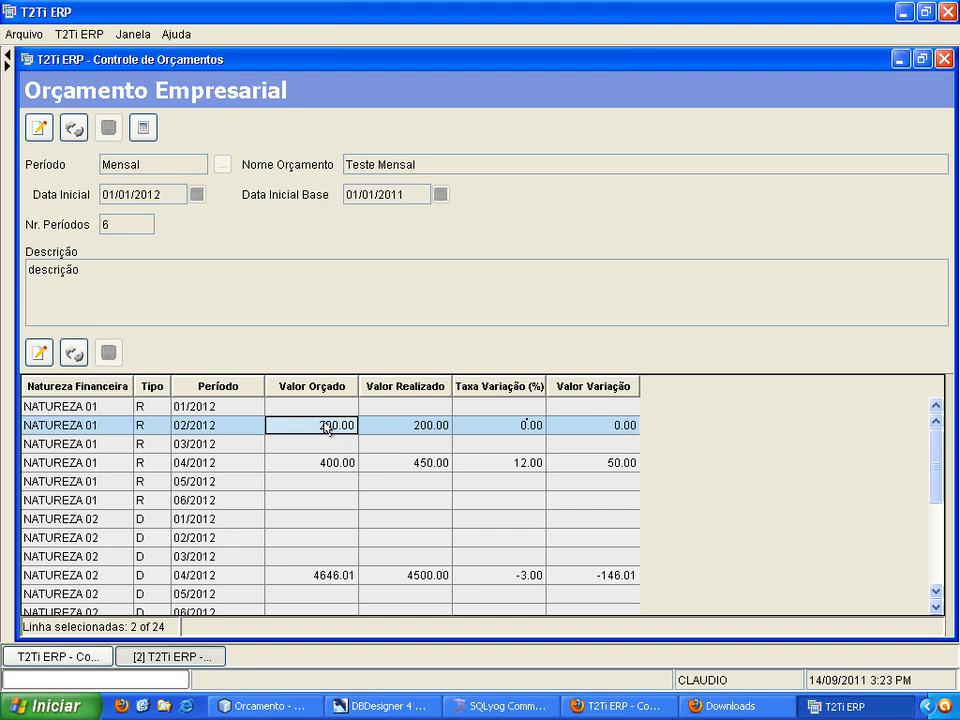
click(405, 428)
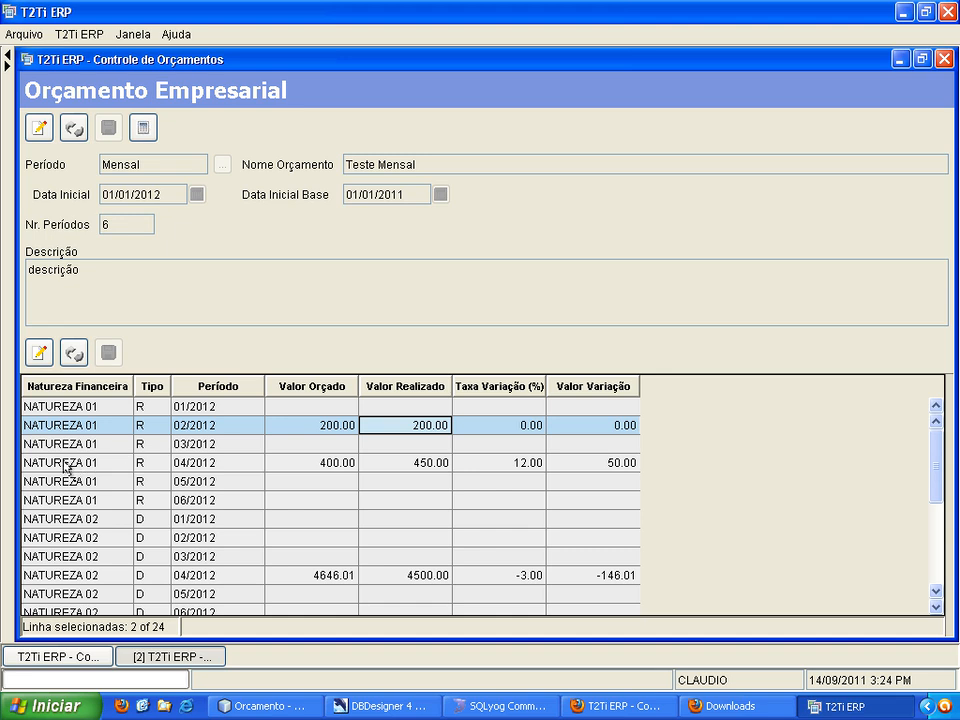
click(186, 465)
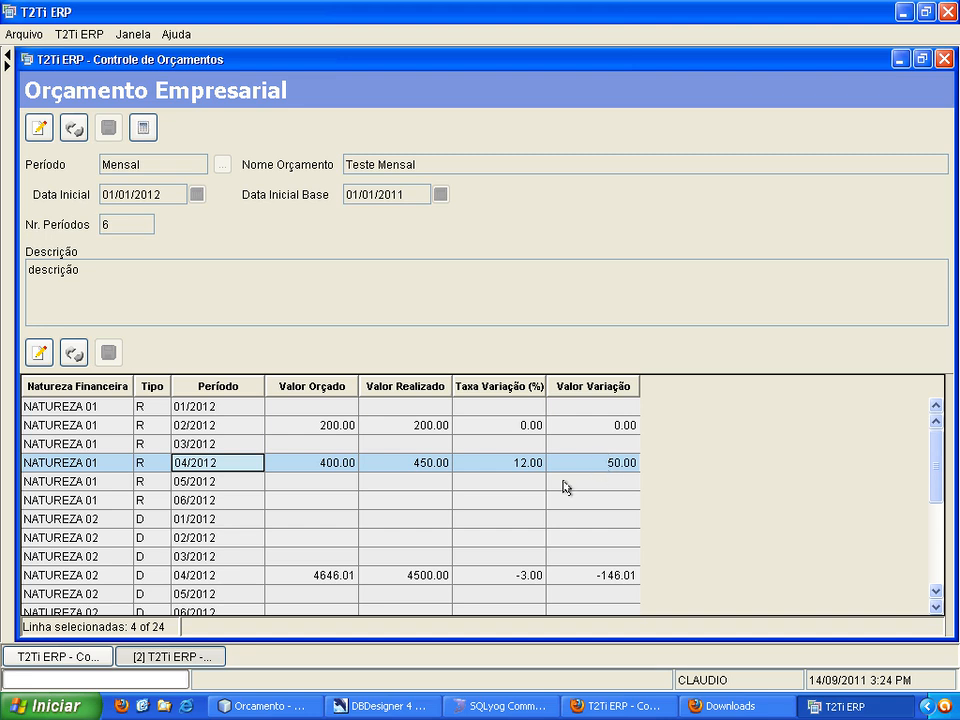
scroll(563, 487, down, 2)
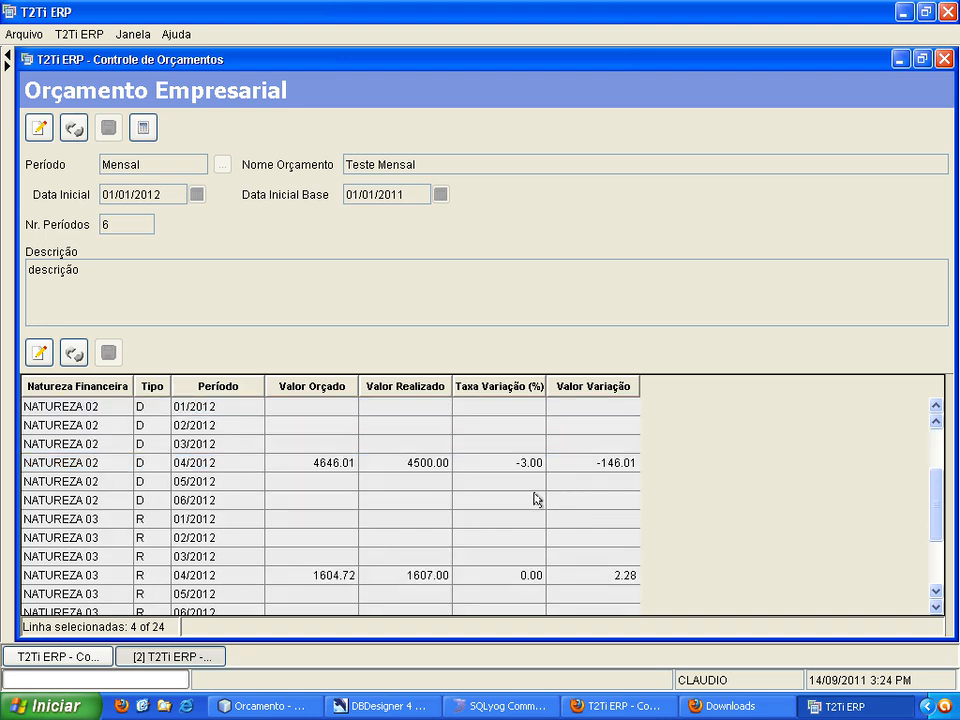
click(92, 465)
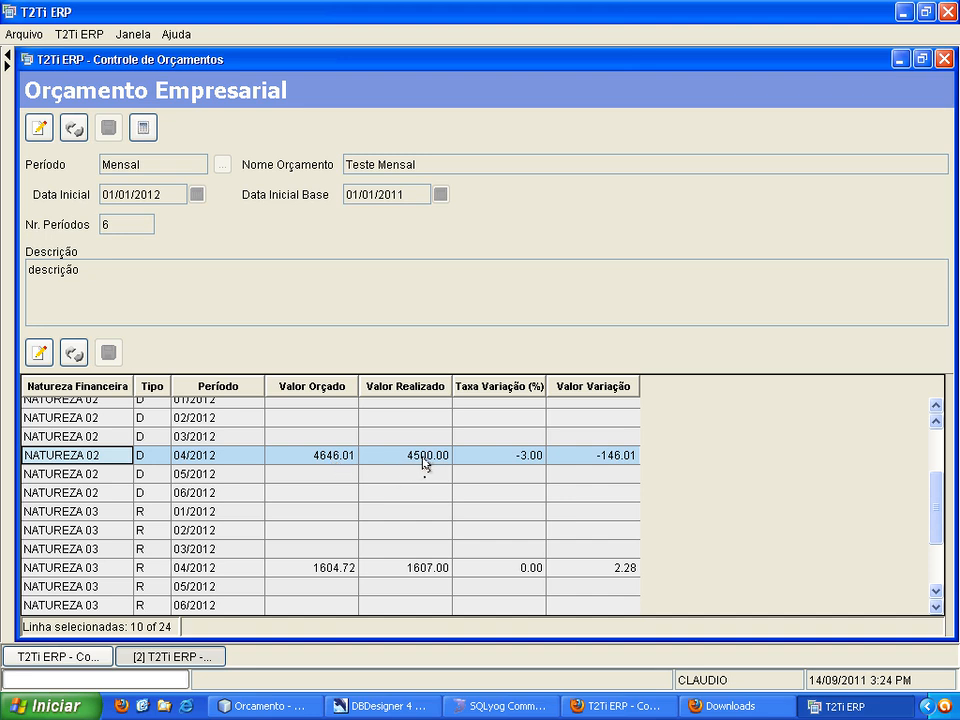
scroll(428, 465, up, 2)
scroll(433, 467, down, 2)
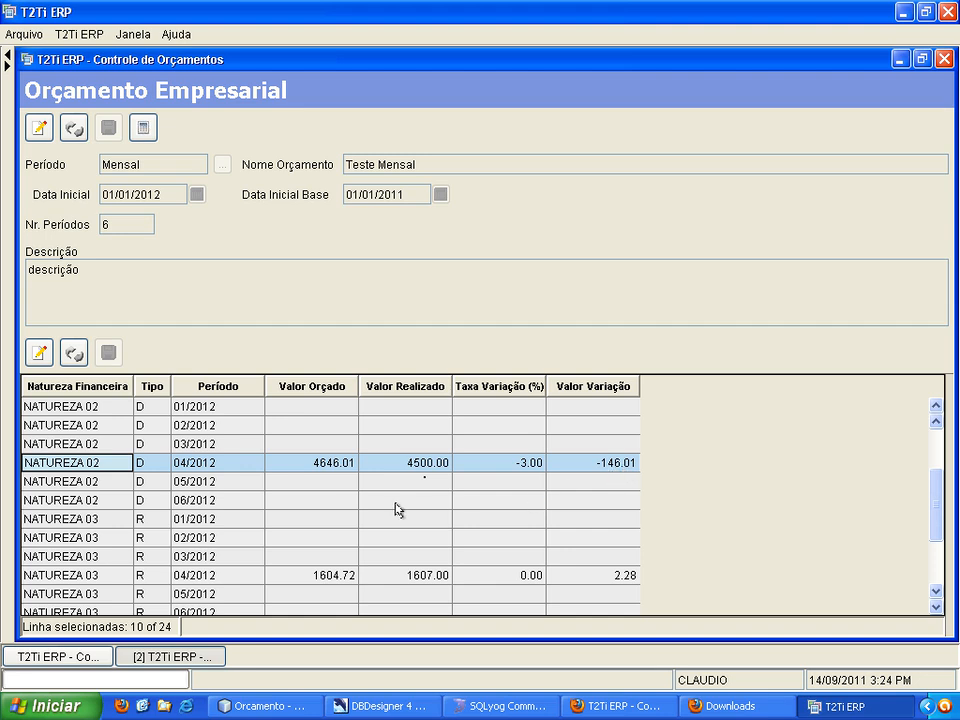
scroll(360, 512, down, 2)
scroll(345, 516, down, 1)
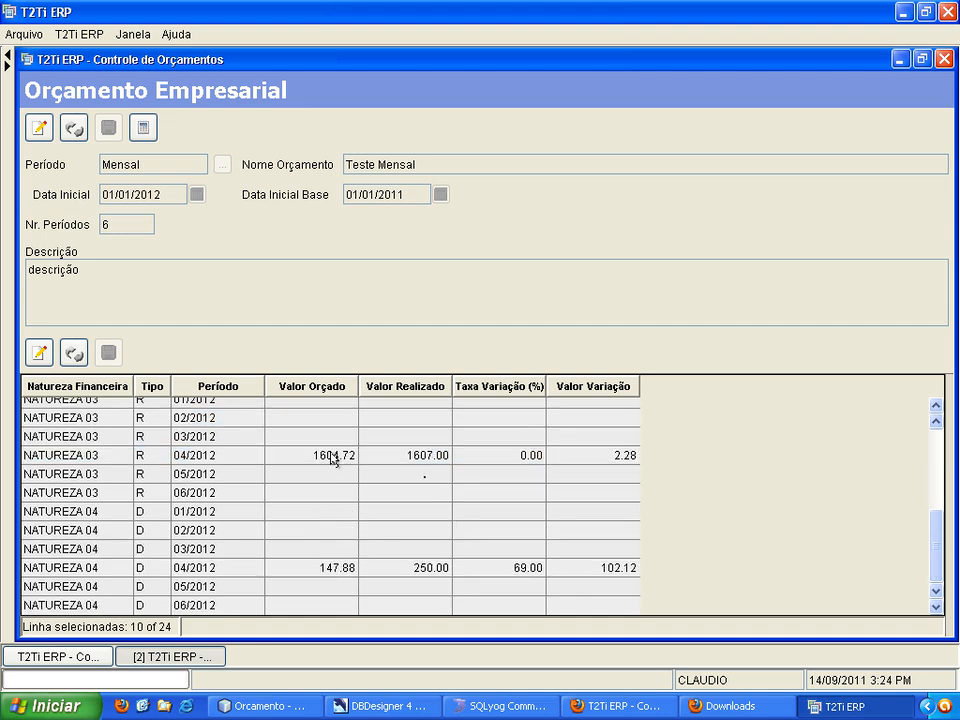
click(332, 570)
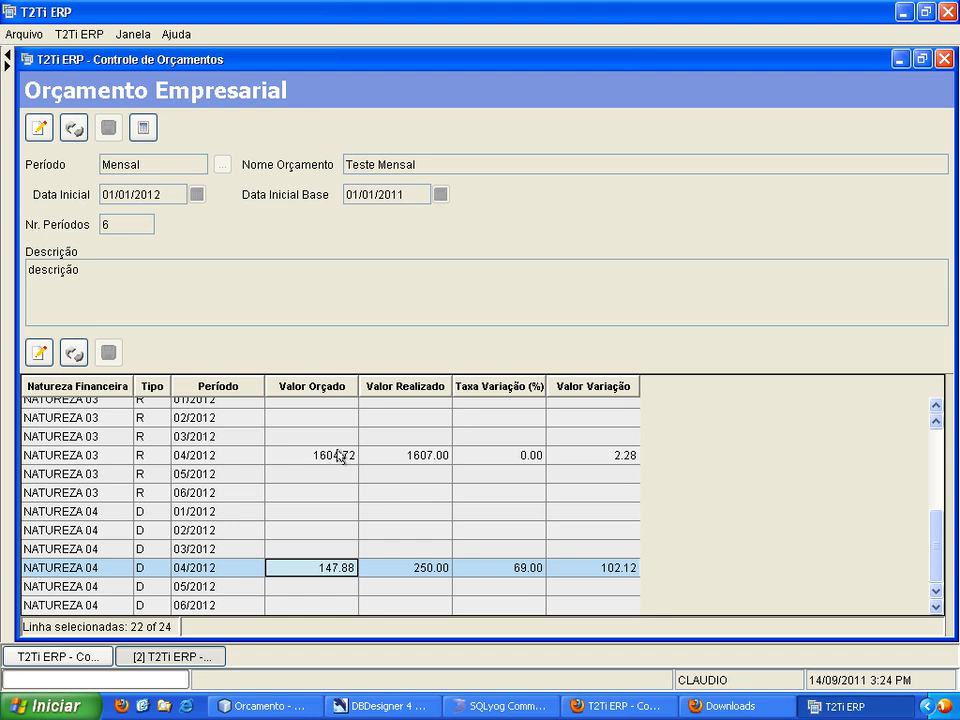
click(340, 457)
scroll(386, 536, up, 4)
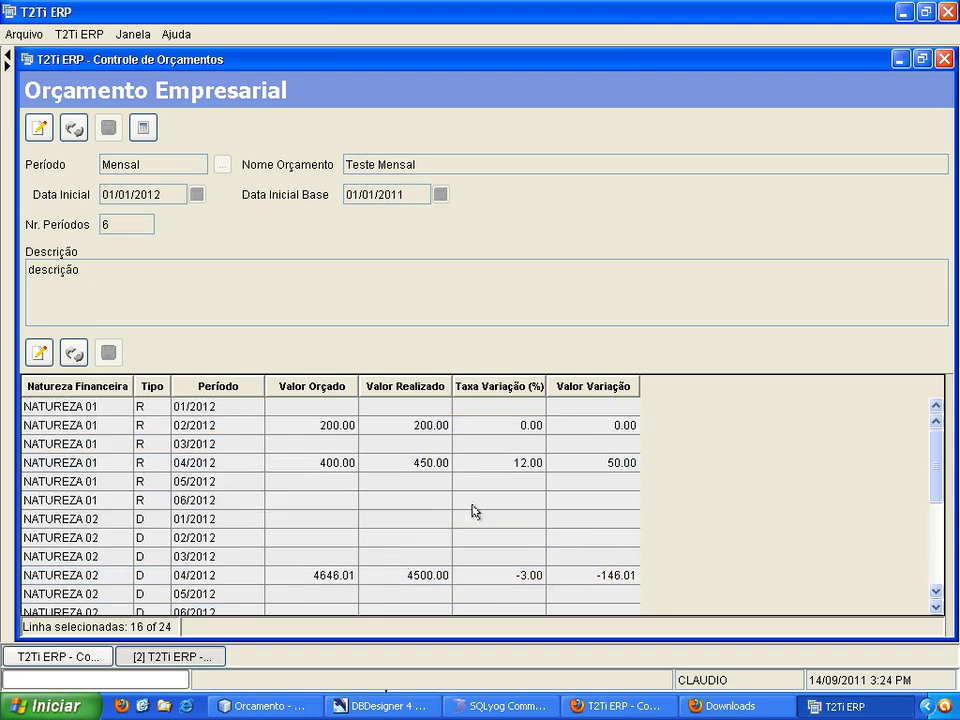